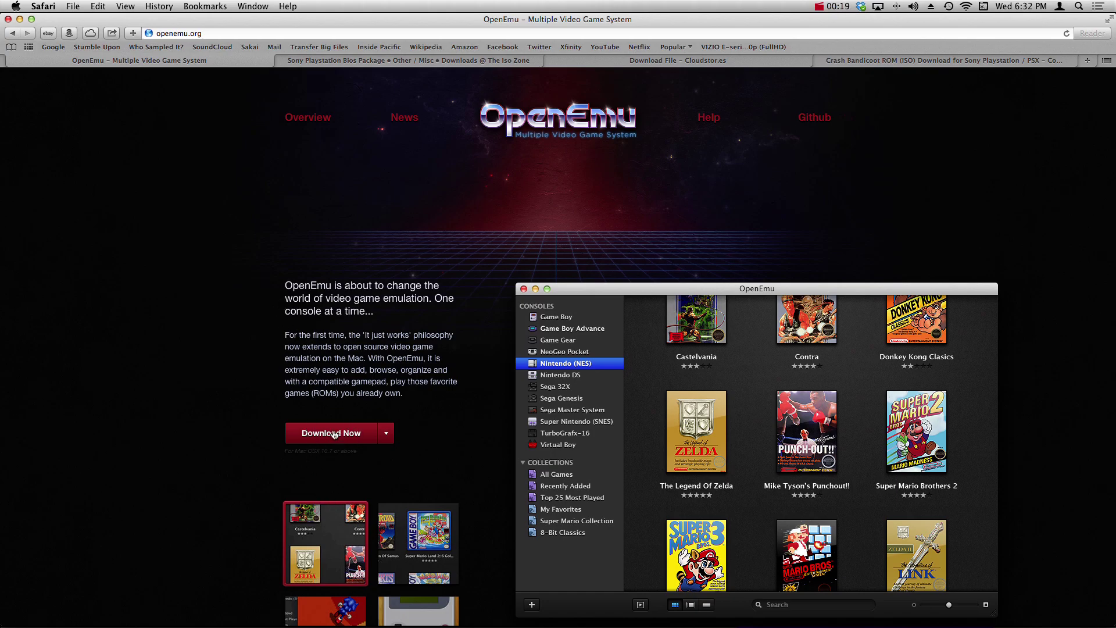
Review the extra download options on the OpenEmu website and The Unarchiver's page in the App Store
left_click(385, 433)
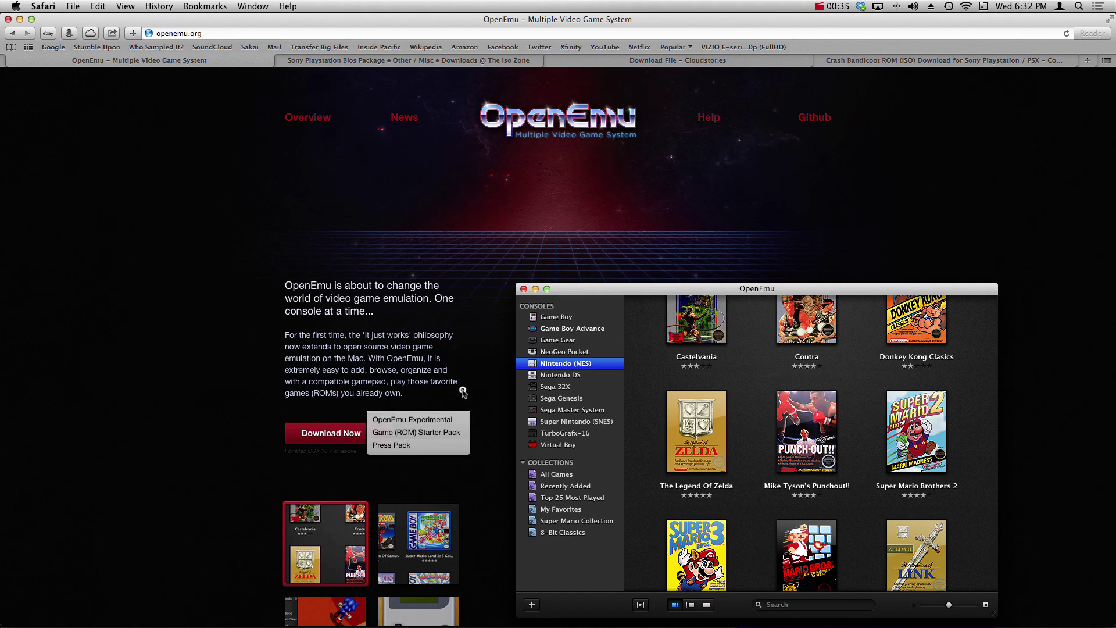
key("ctrl+Up")
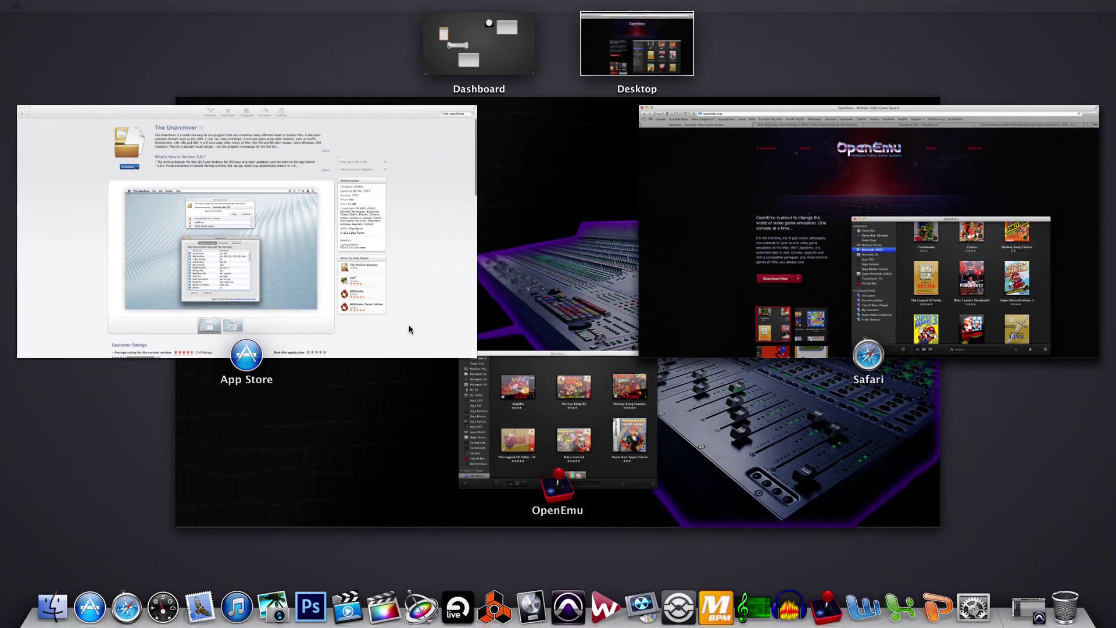
left_click(411, 326)
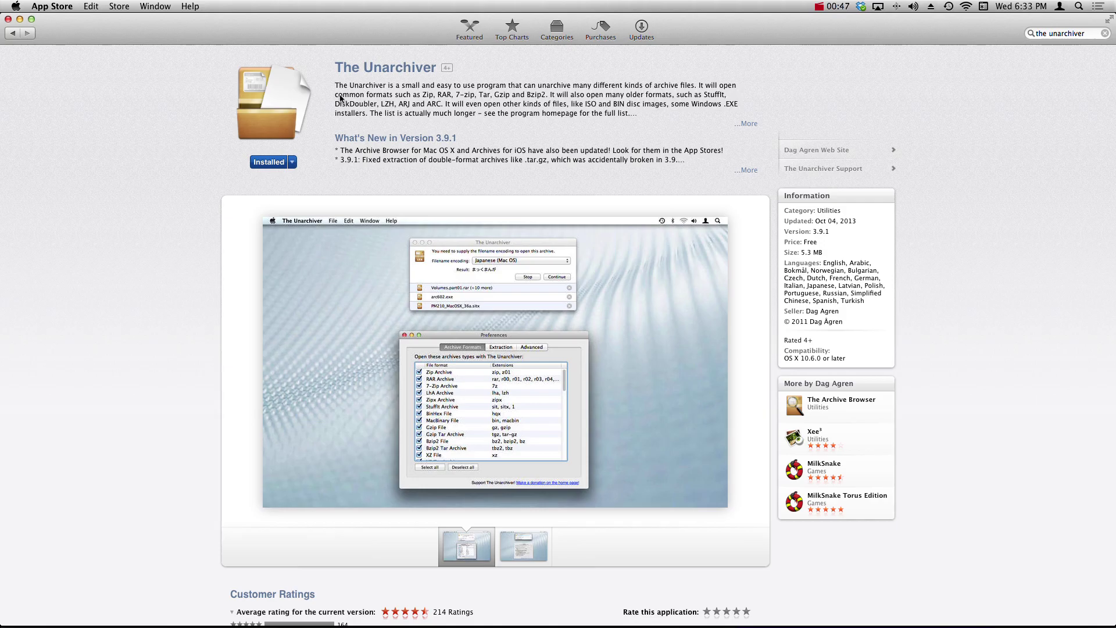
key("super+Tab")
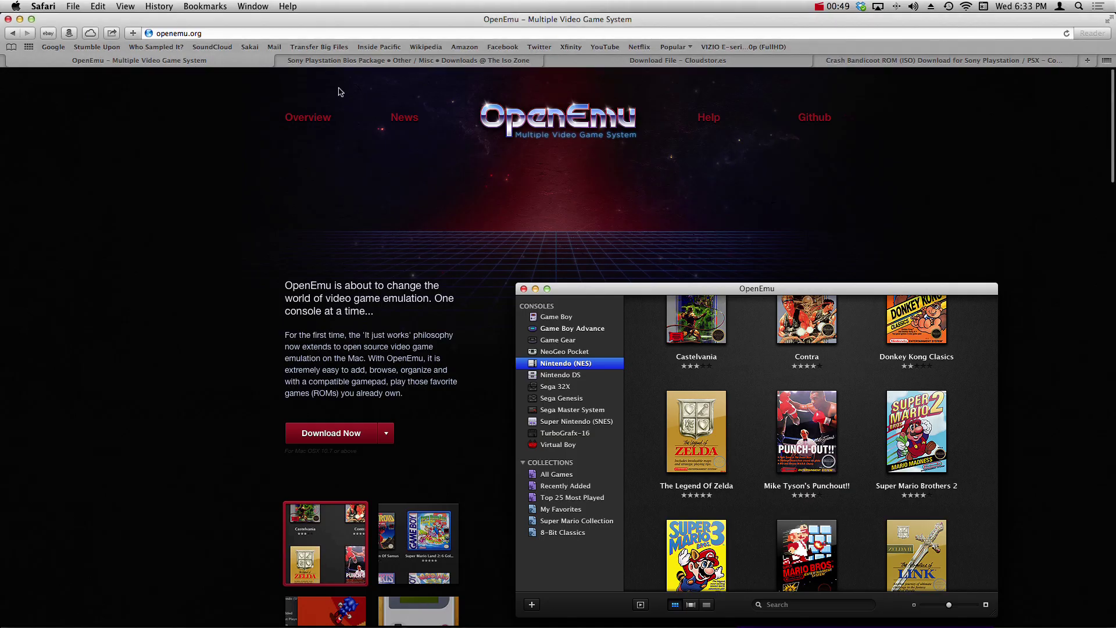
Download Playstation_Bios.7z from the Sony Playstation Bios Package page on The Iso Zone
left_click(379, 64)
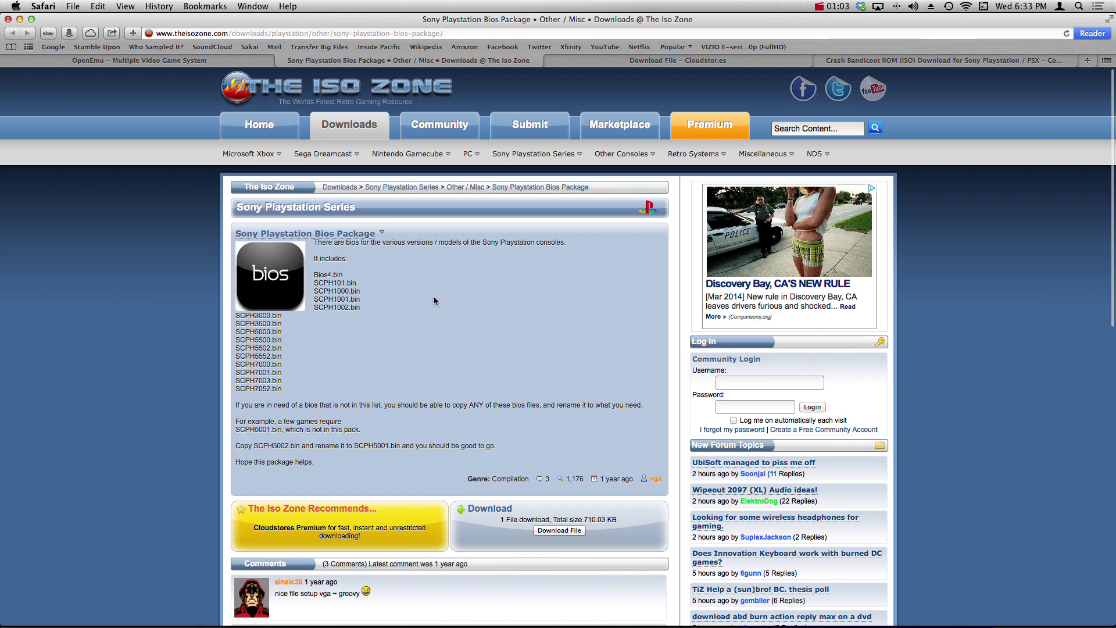
left_click(552, 534)
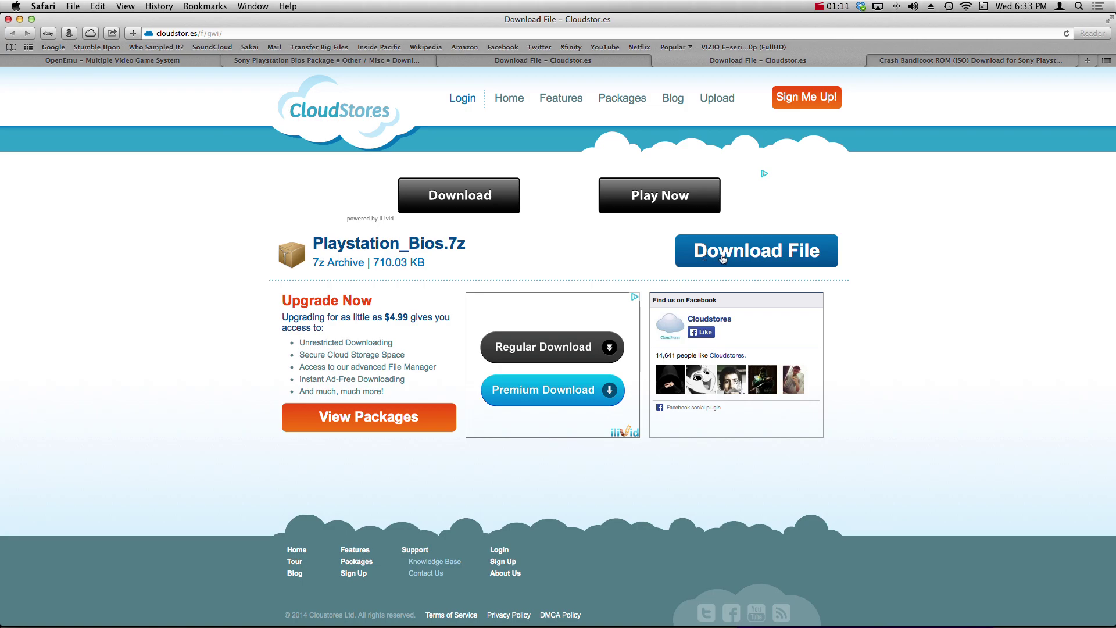
left_click(744, 253)
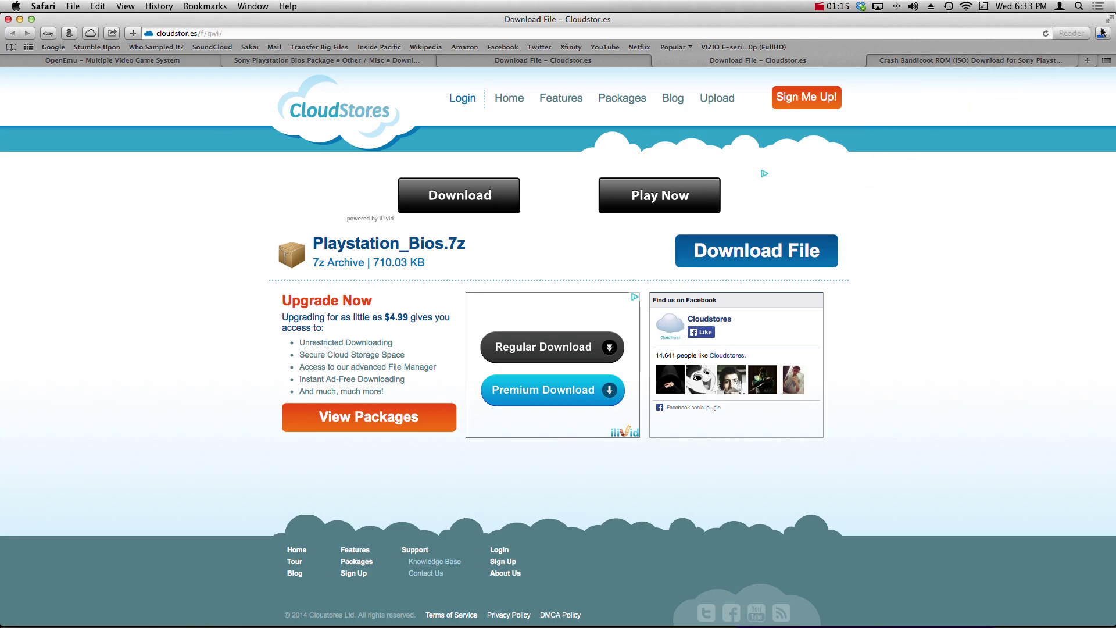
Reveal the downloaded Playstation_Bios.7z in Finder and move it to the Desktop, replacing the existing copy
left_click(1103, 34)
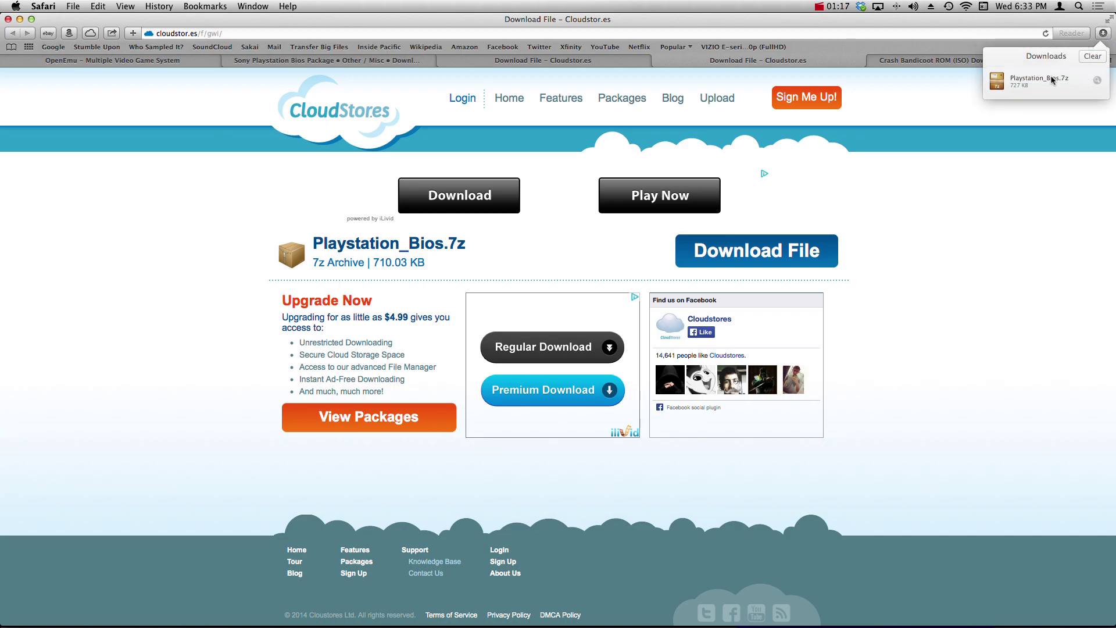
right_click(1017, 88)
left_click(1023, 95)
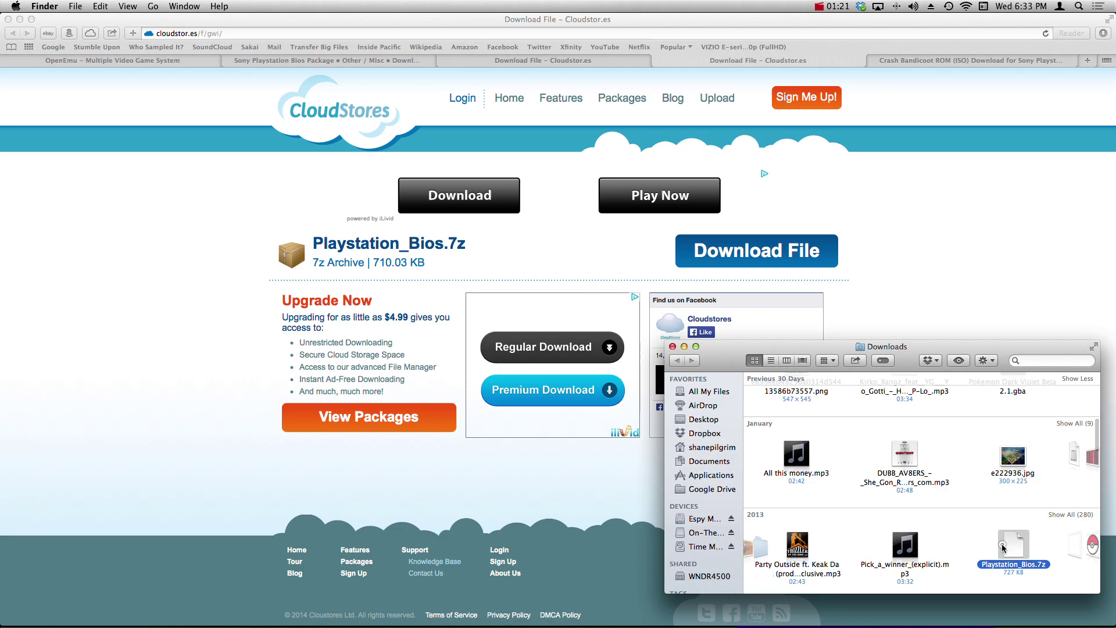
left_click_drag(1011, 544, 704, 419)
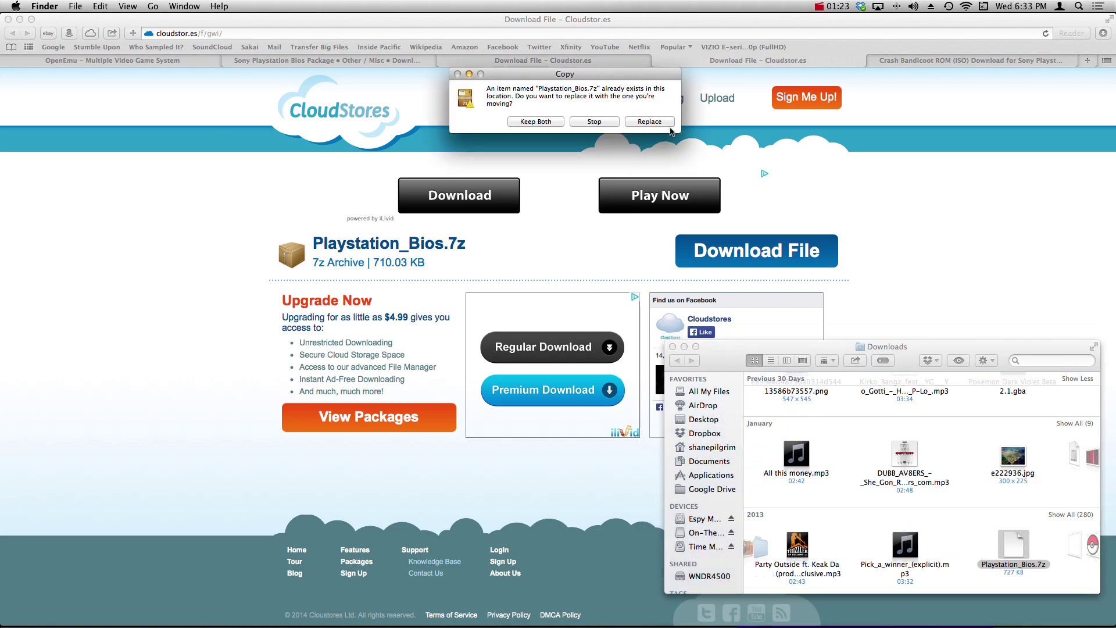
left_click(672, 122)
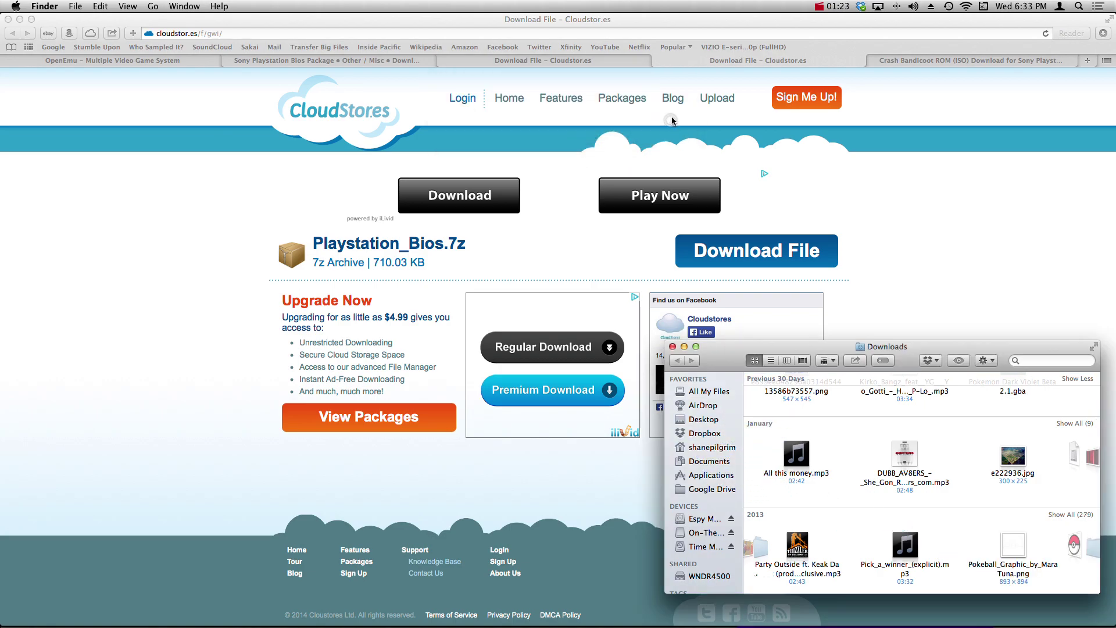
left_click(672, 347)
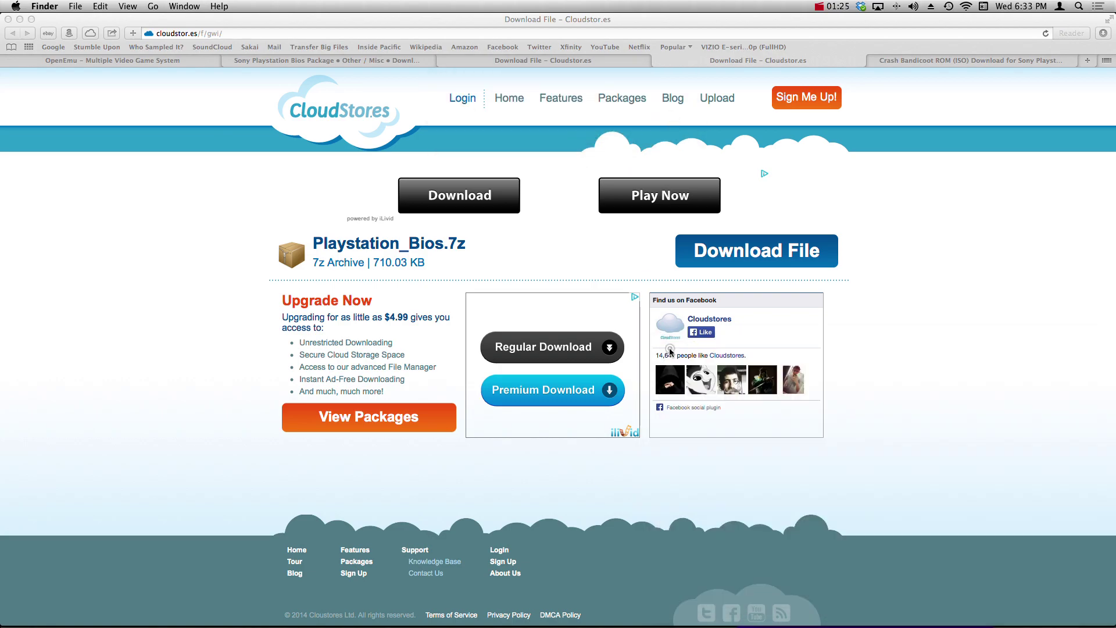
Minimize the browser, show OpenEmu's Sony PlayStation library, and extract Playstation_Bios.7z on the desktop with The Unarchiver
left_click(20, 20)
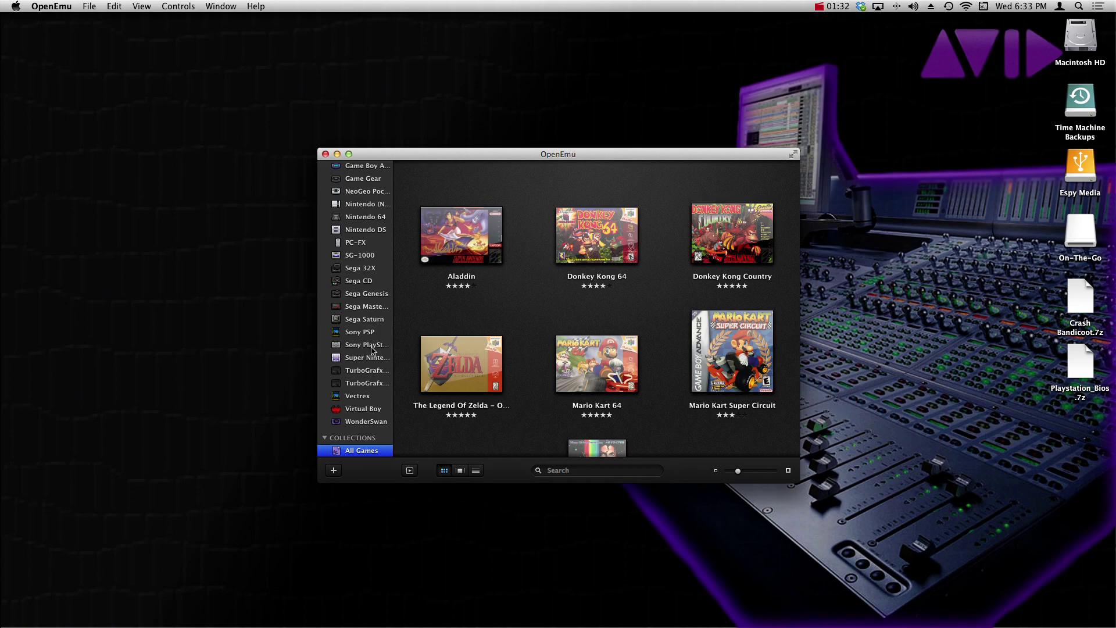
left_click(372, 349)
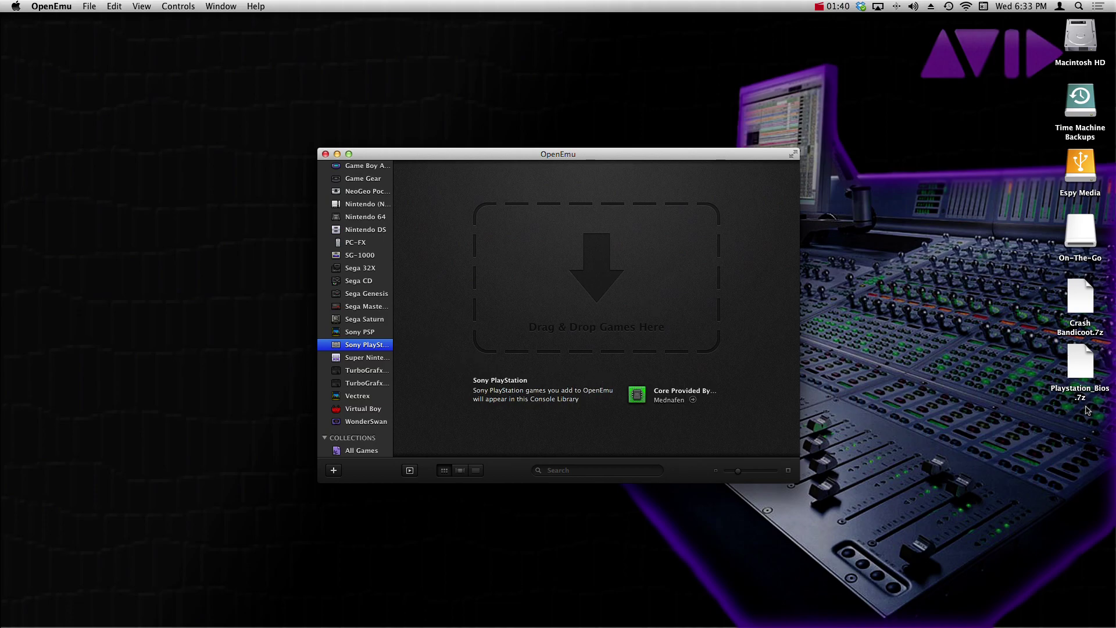
right_click(1082, 369)
mouse_move(994, 382)
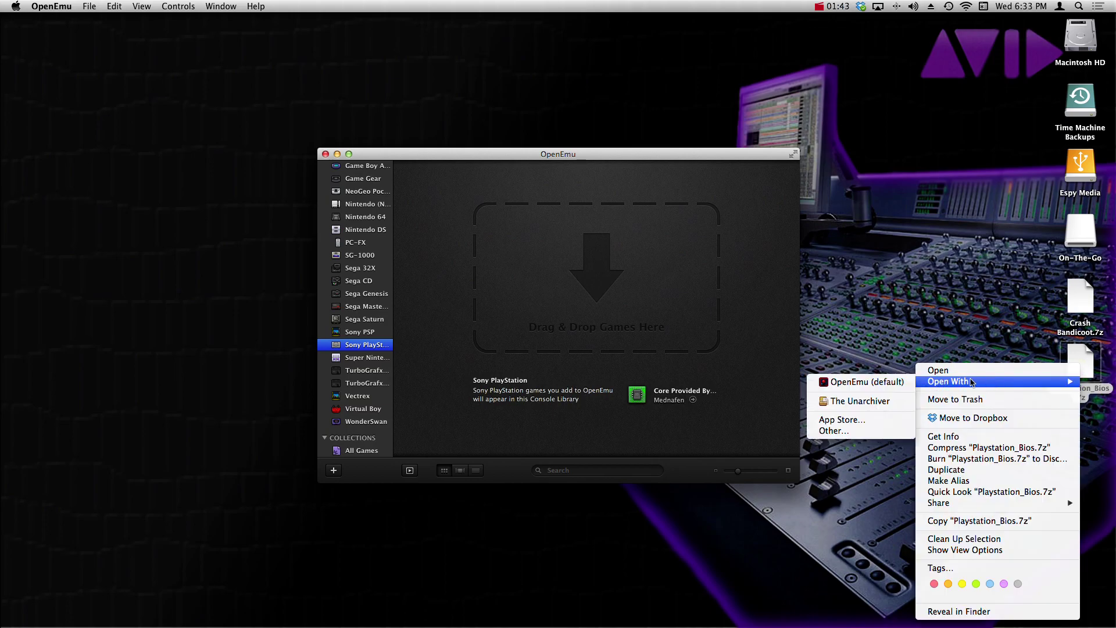
left_click(887, 403)
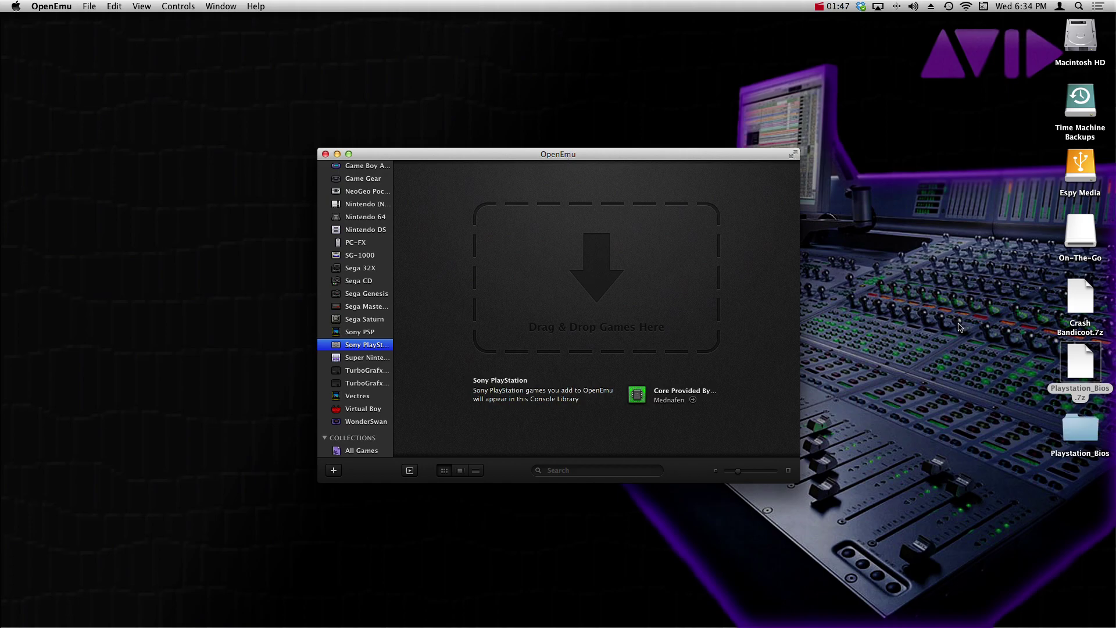
Open the extracted Playstation_Bios folder and add SCPH5500.BIN and SCPH5502.BIN to OpenEmu's Sony PlayStation library
double_click(1085, 437)
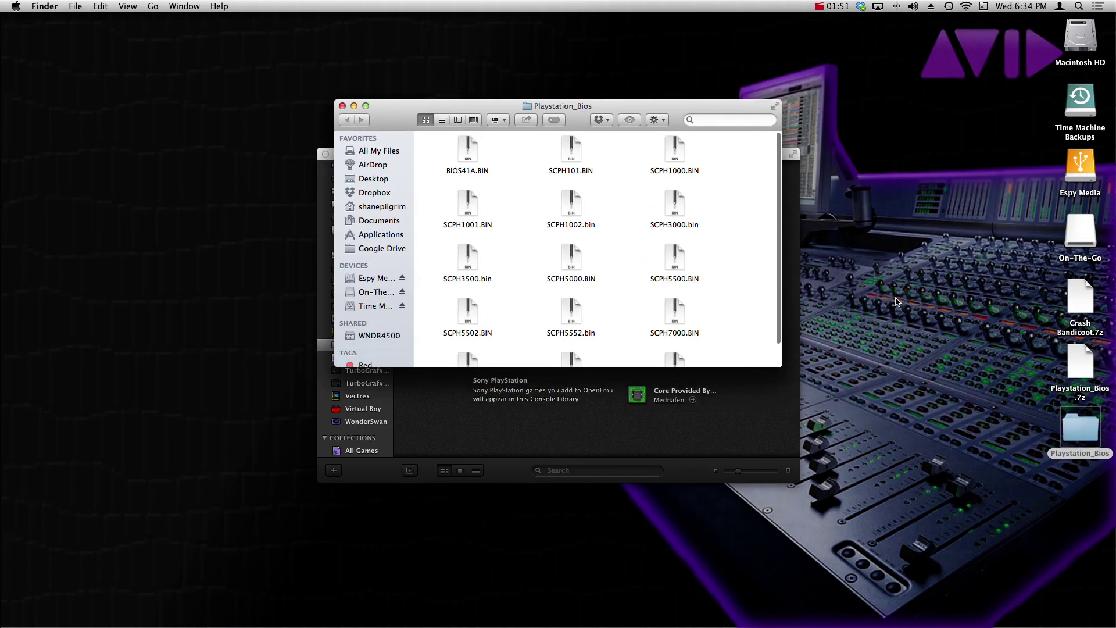
scroll(617, 296, "down", 2)
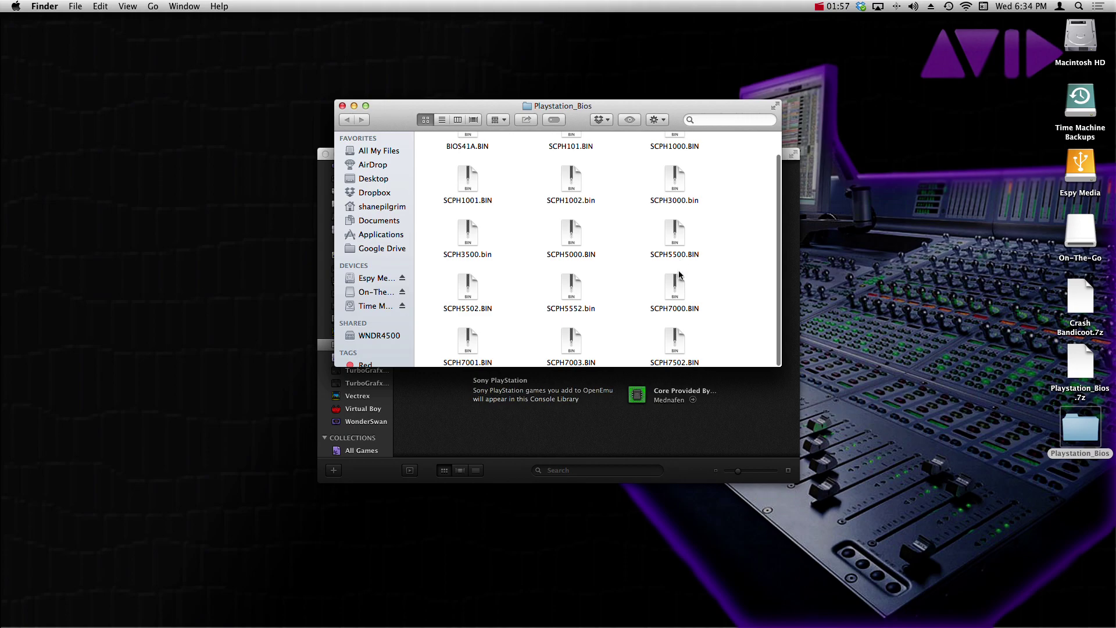
left_click_drag(591, 106, 947, 72)
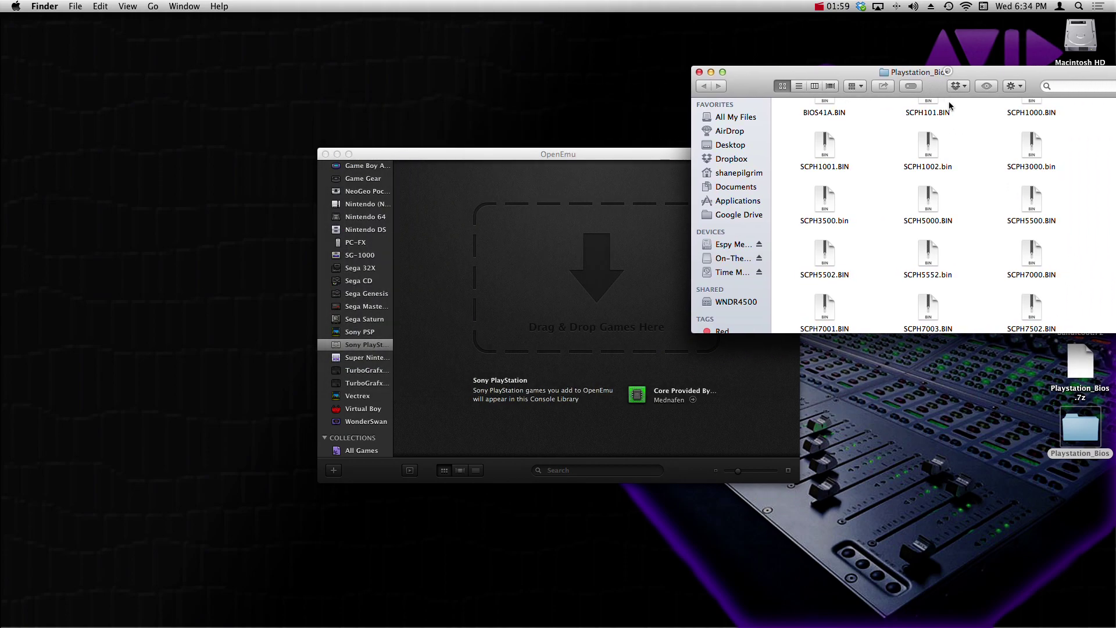
left_click(1029, 200)
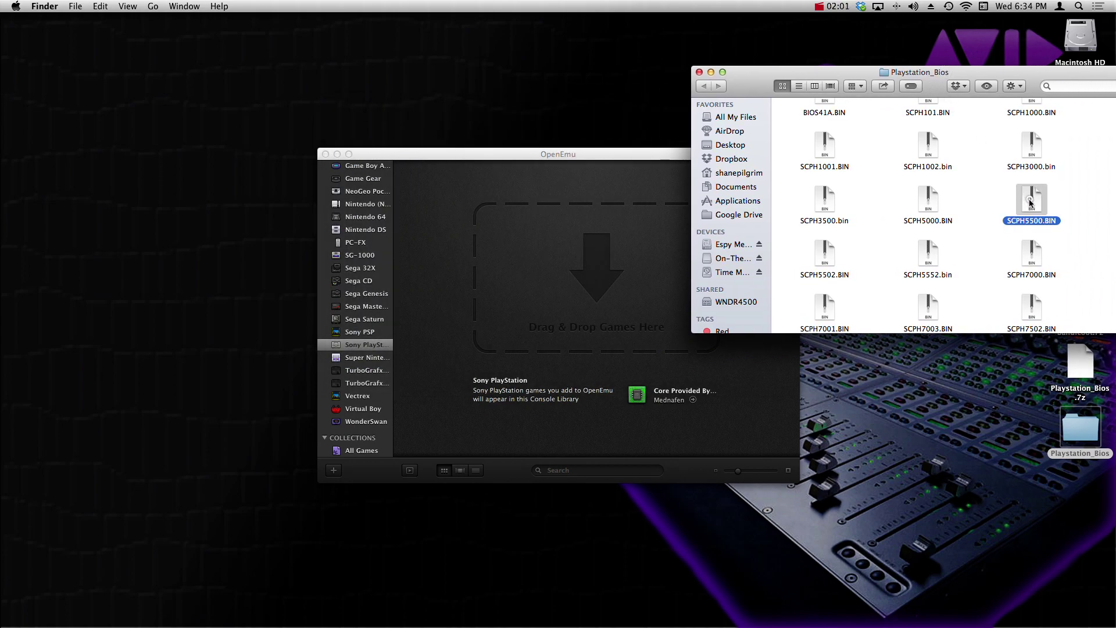
left_click_drag(1029, 201, 531, 303)
left_click(823, 261)
left_click_drag(824, 261, 478, 284)
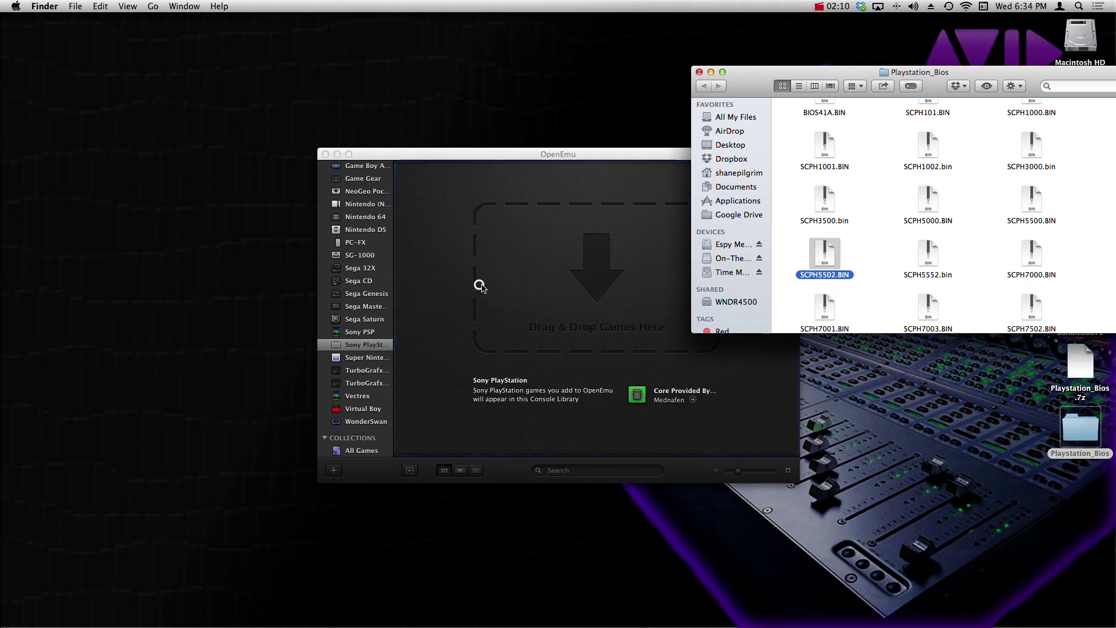
Copy SCPH5552.bin within the Playstation_Bios folder and rename the duplicate SCPH5501.bin
left_click(930, 261)
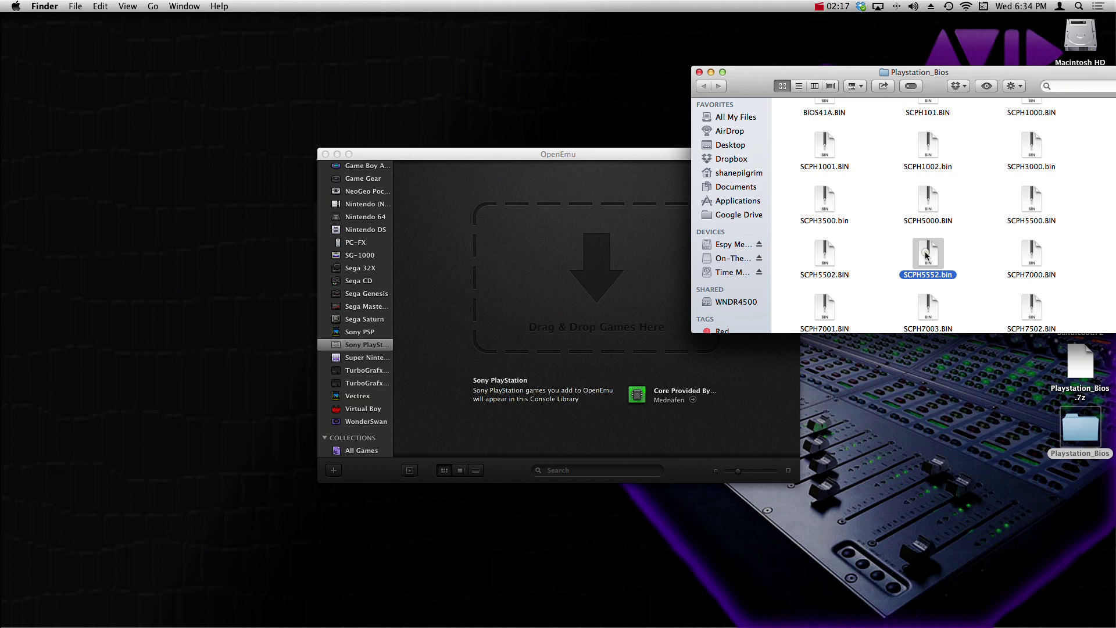
right_click(927, 254)
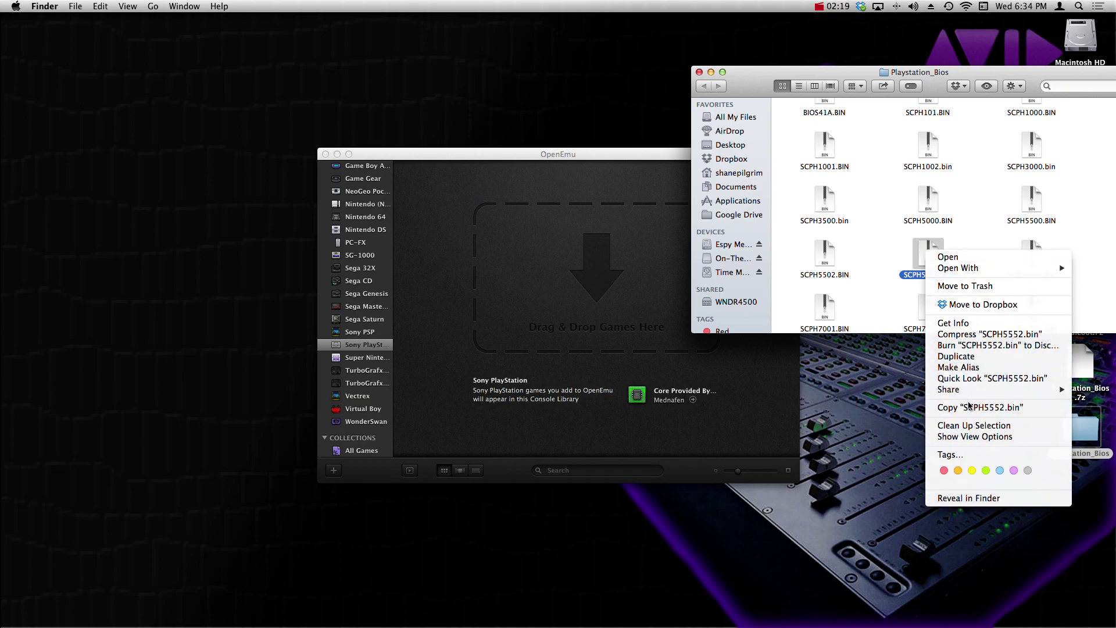
left_click(977, 407)
right_click(875, 312)
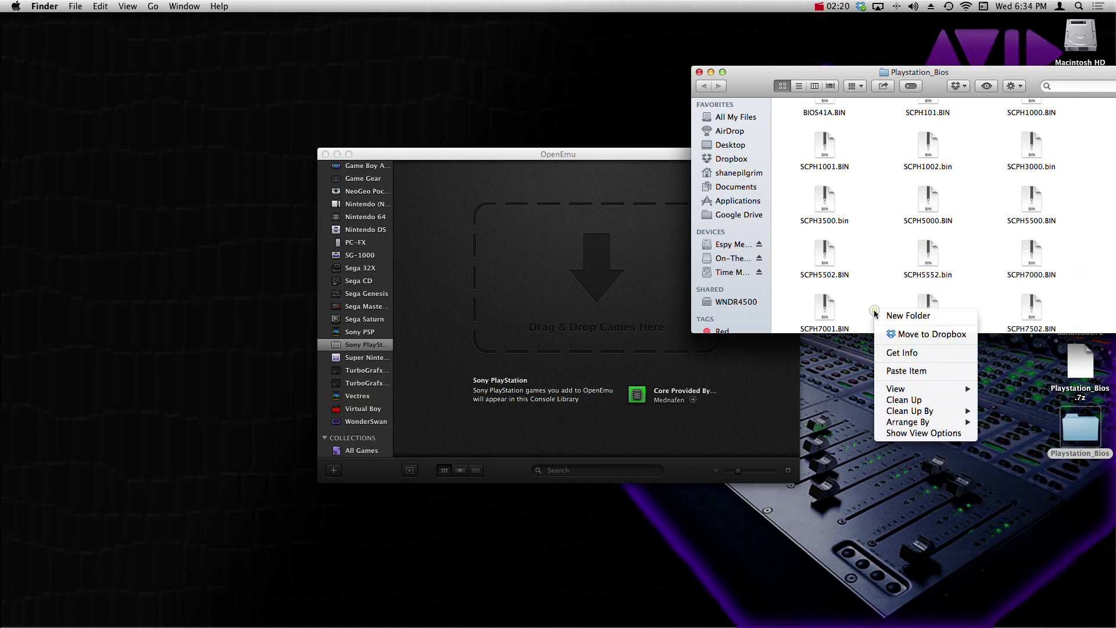
left_click(898, 370)
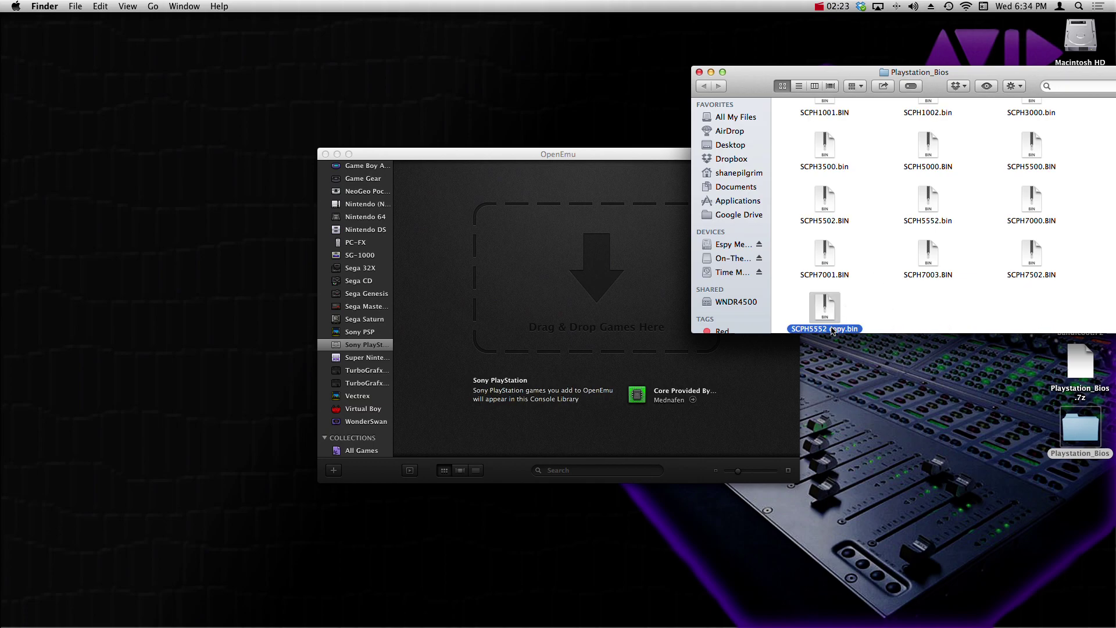
left_click(832, 330)
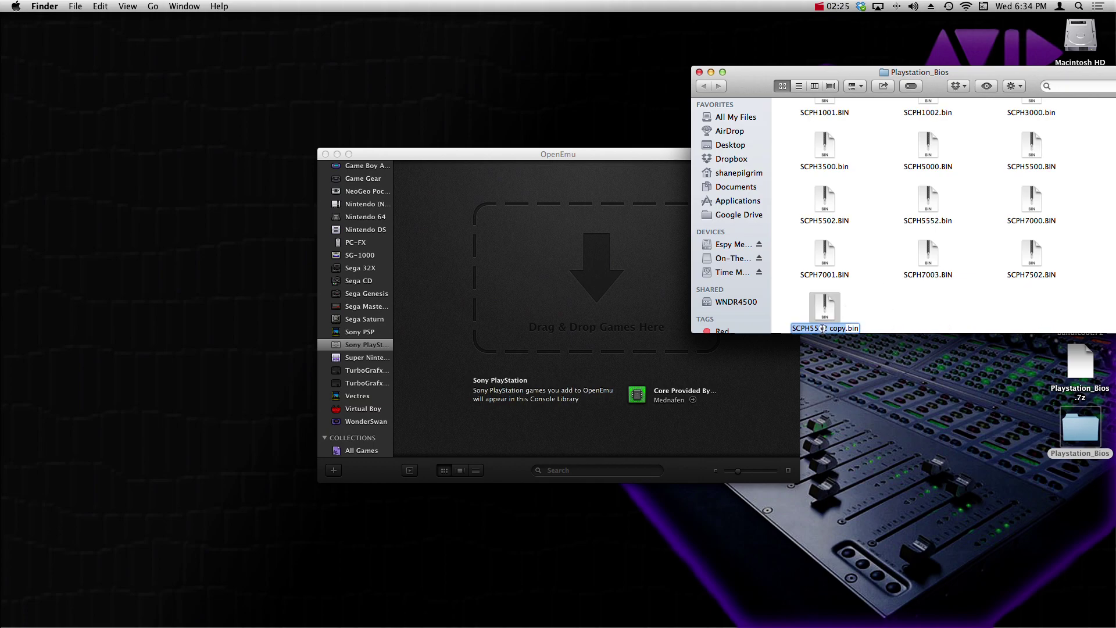
left_click_drag(820, 328, 845, 328)
key("BackSpace")
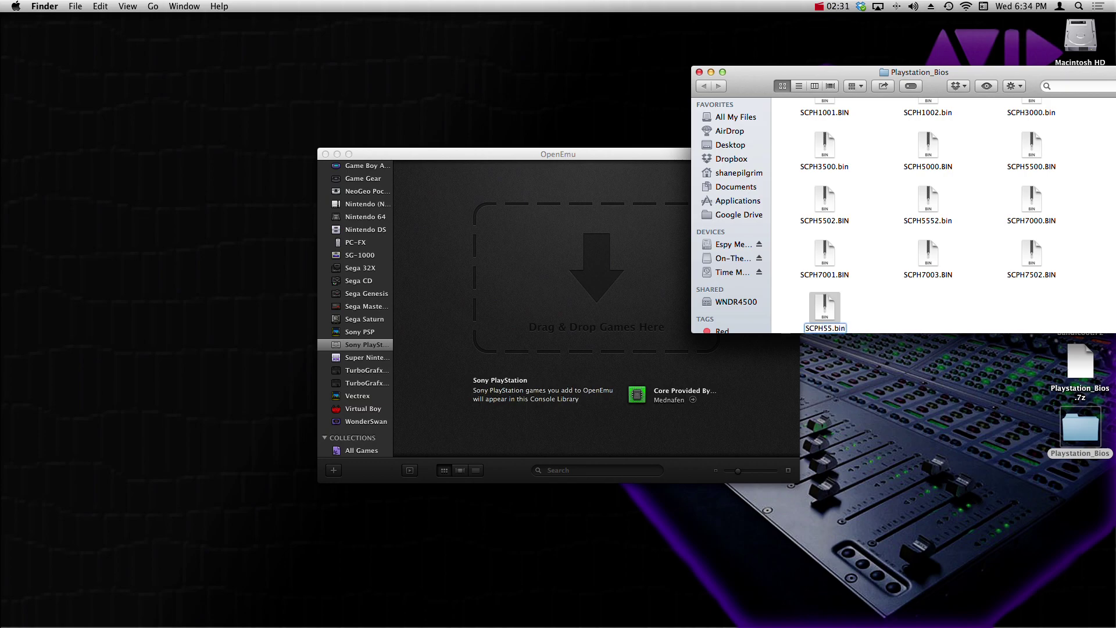
type("01")
key("Return")
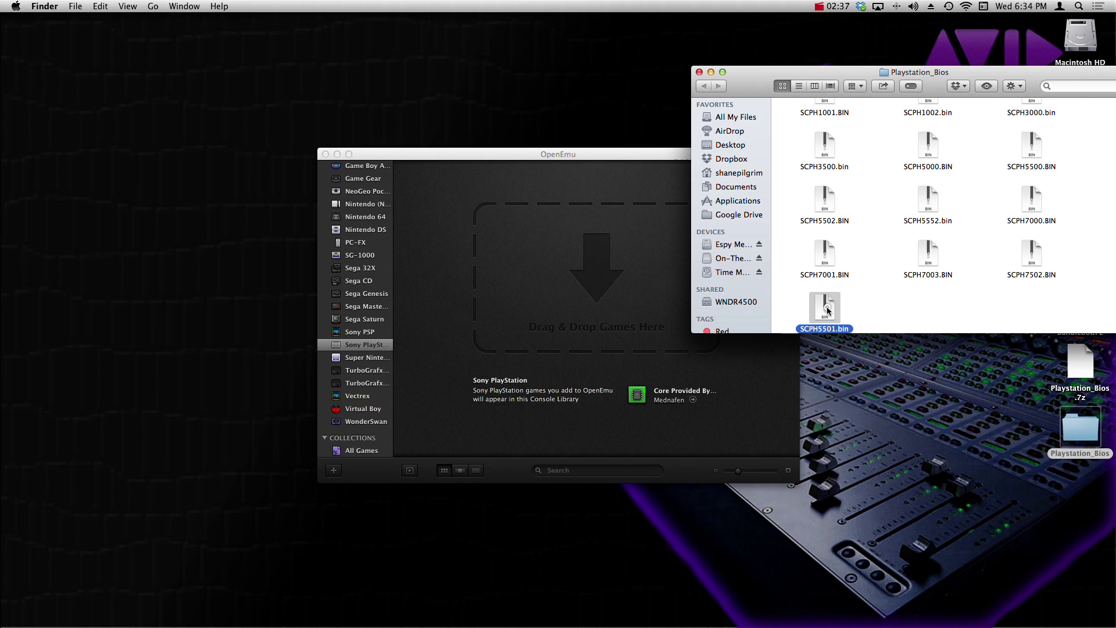
Add SCPH5501.bin to OpenEmu's Sony PlayStation library and close the Playstation_Bios folder
left_click_drag(823, 309, 625, 327)
left_click(700, 73)
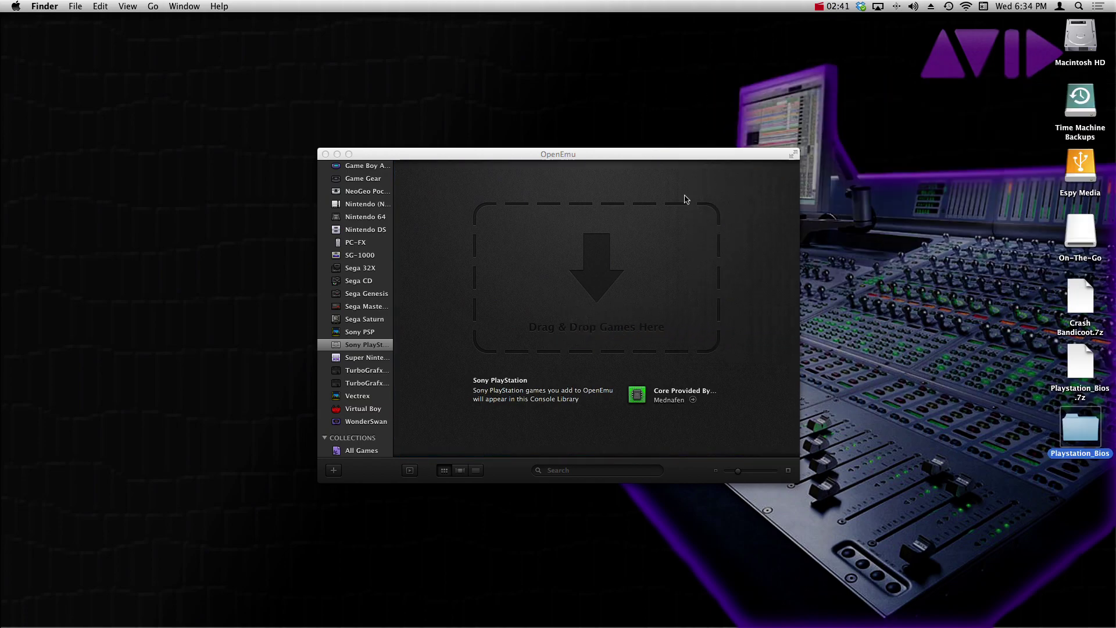
left_click(686, 201)
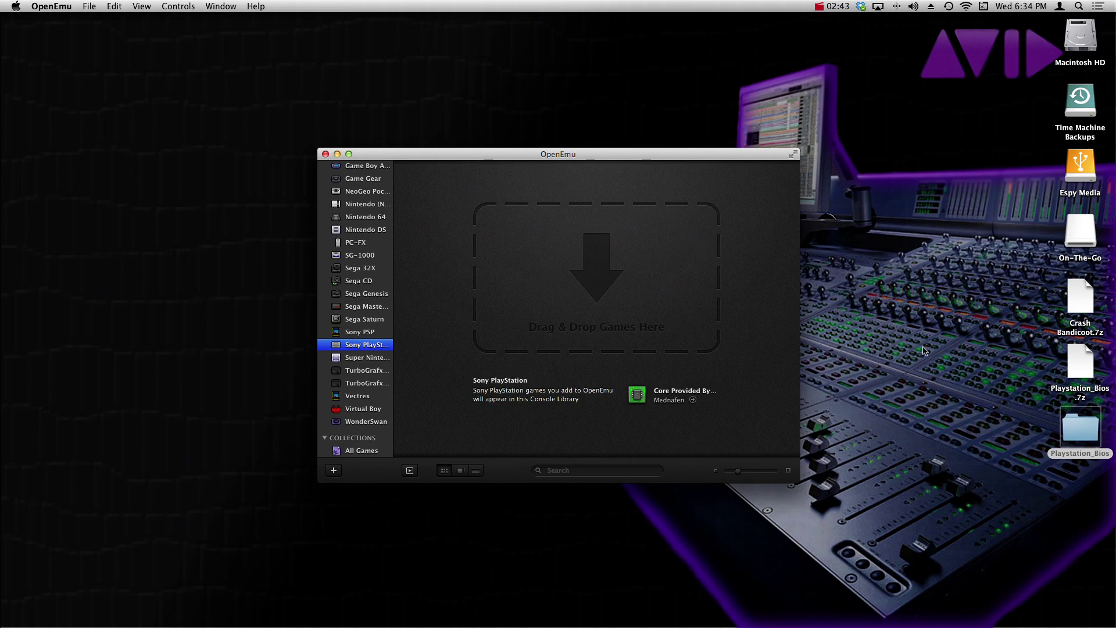
Return to Safari and locate the download link on CoolROM's Crash Bandicoot page
mouse_move(1000, 625)
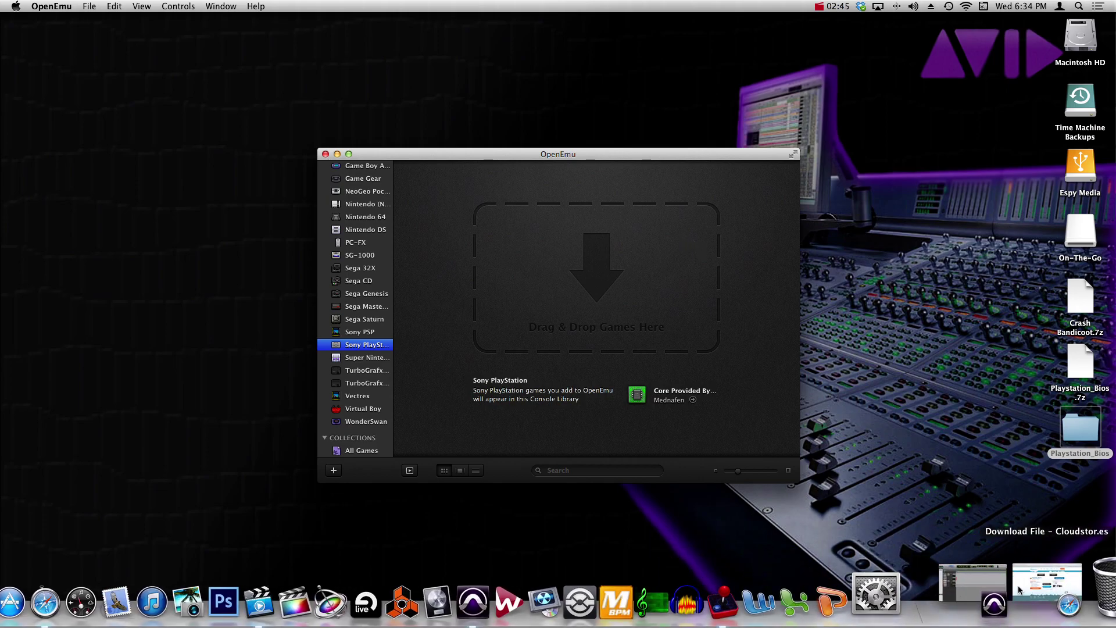
left_click(1017, 585)
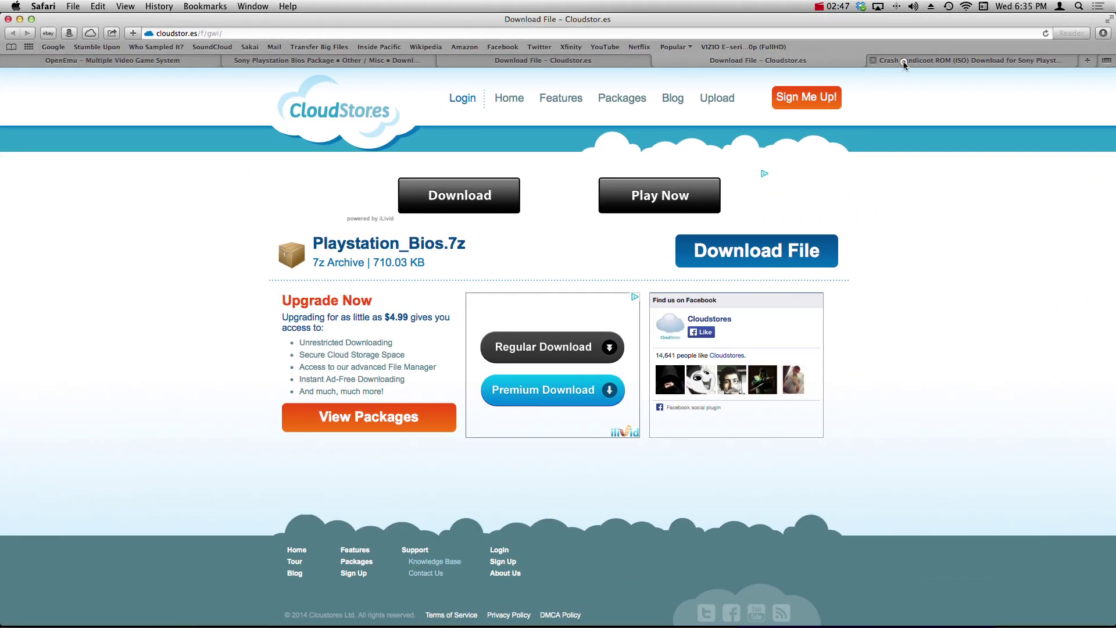
left_click(902, 61)
scroll(587, 381, "up", 10)
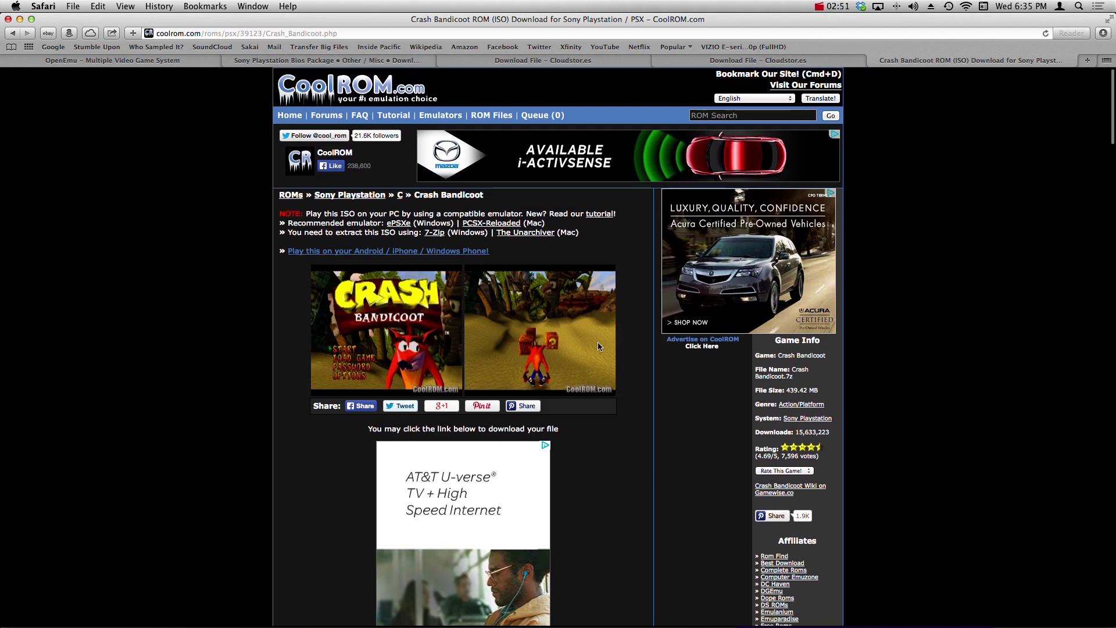
scroll(291, 320, "down", 6)
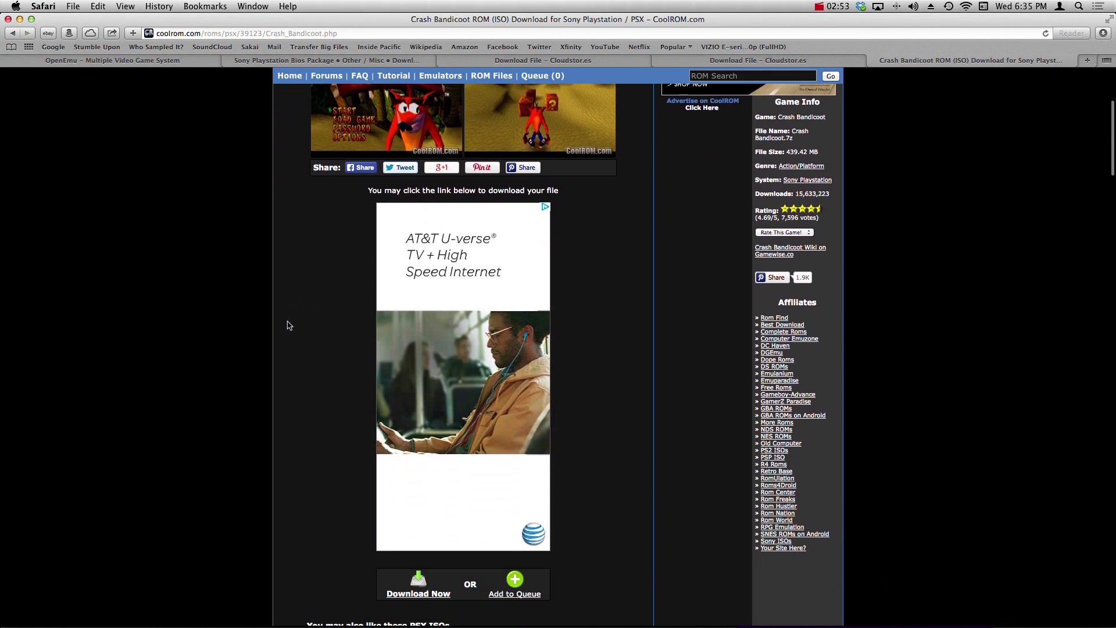
scroll(291, 318, "down", 1)
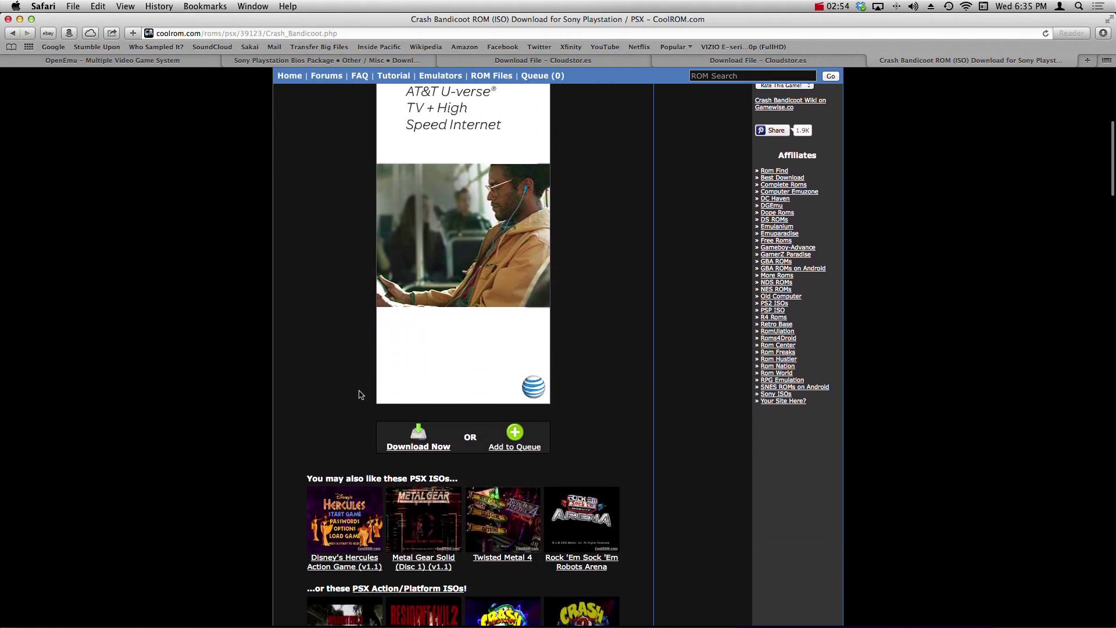
Request the Crash Bandicoot download on CoolROM, and close the download pop-up and the Safari window
left_click(400, 447)
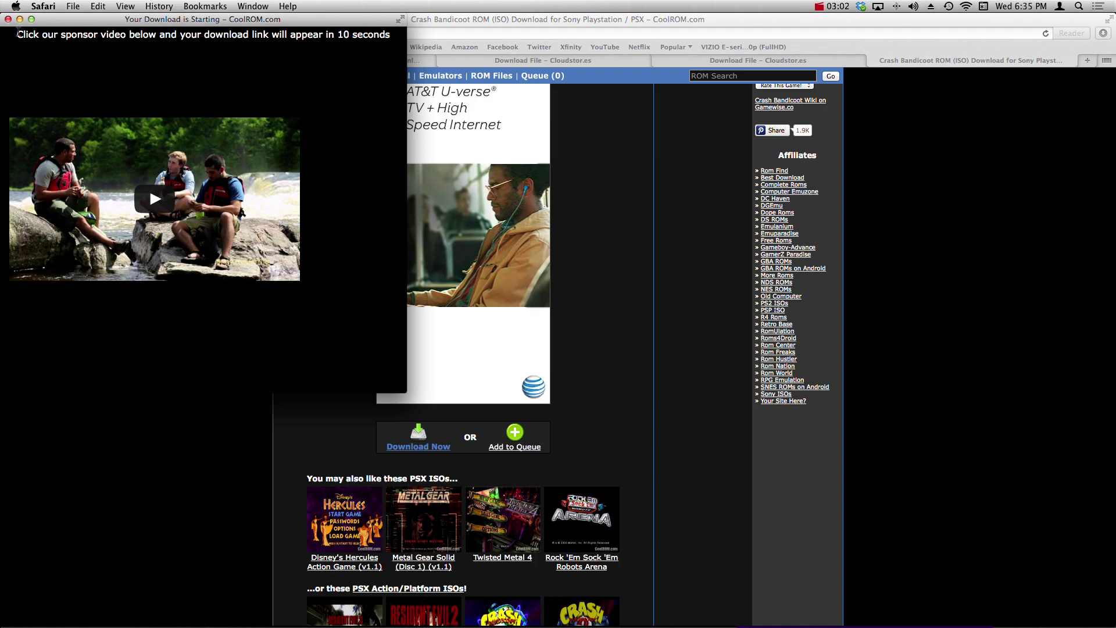
left_click(9, 19)
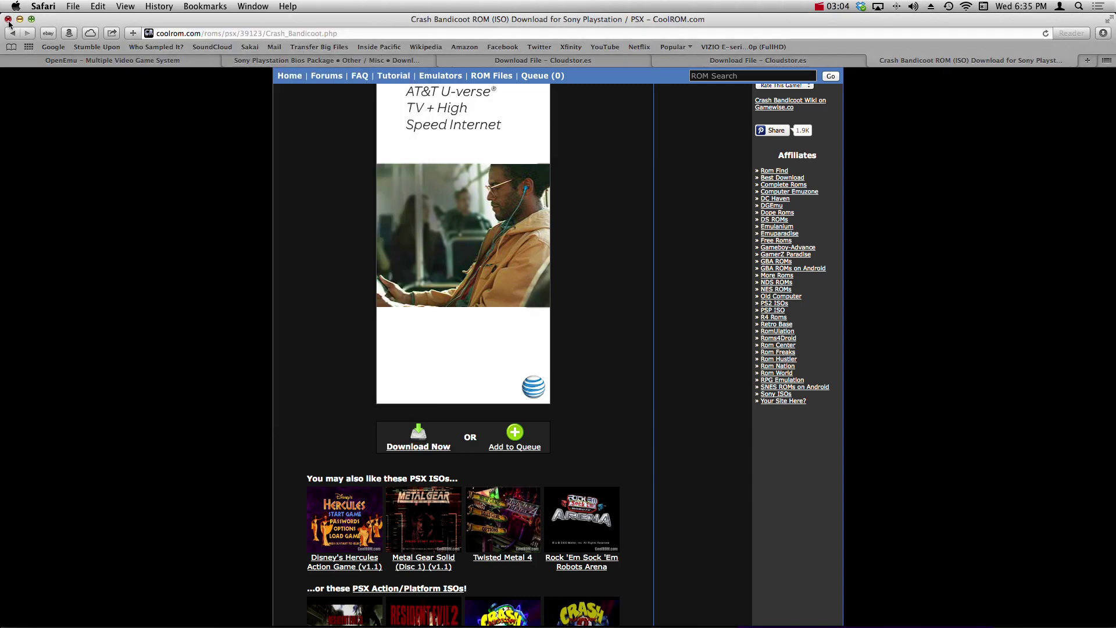
left_click(8, 19)
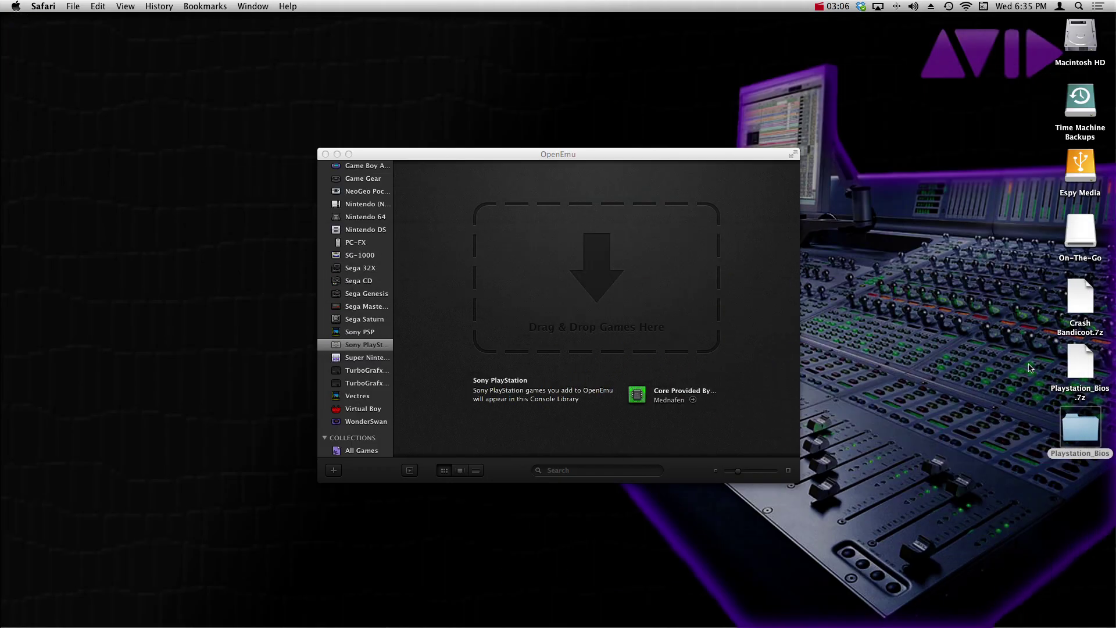
Extract the Crash Bandicoot.7z archive on the desktop with The Unarchiver
left_click(1001, 386)
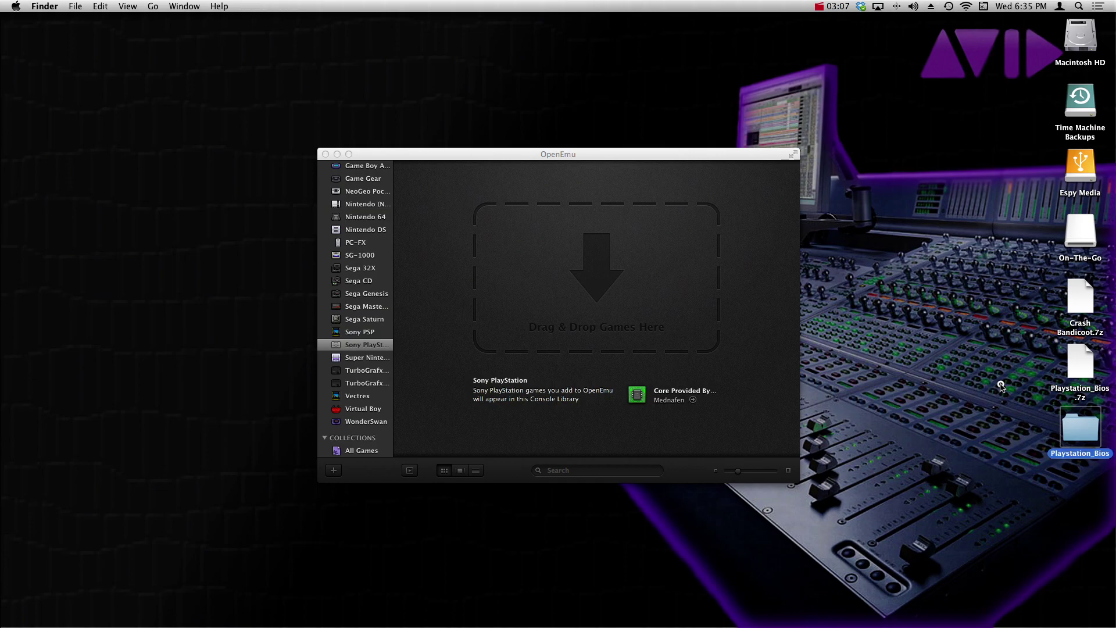
right_click(1079, 302)
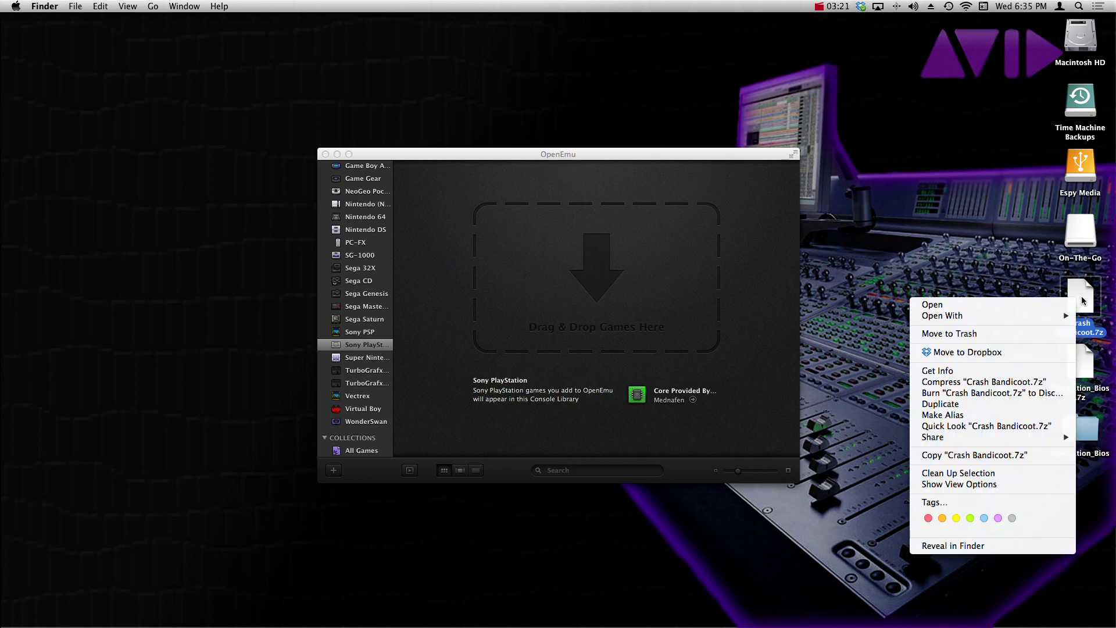
right_click(1084, 301)
right_click(1086, 302)
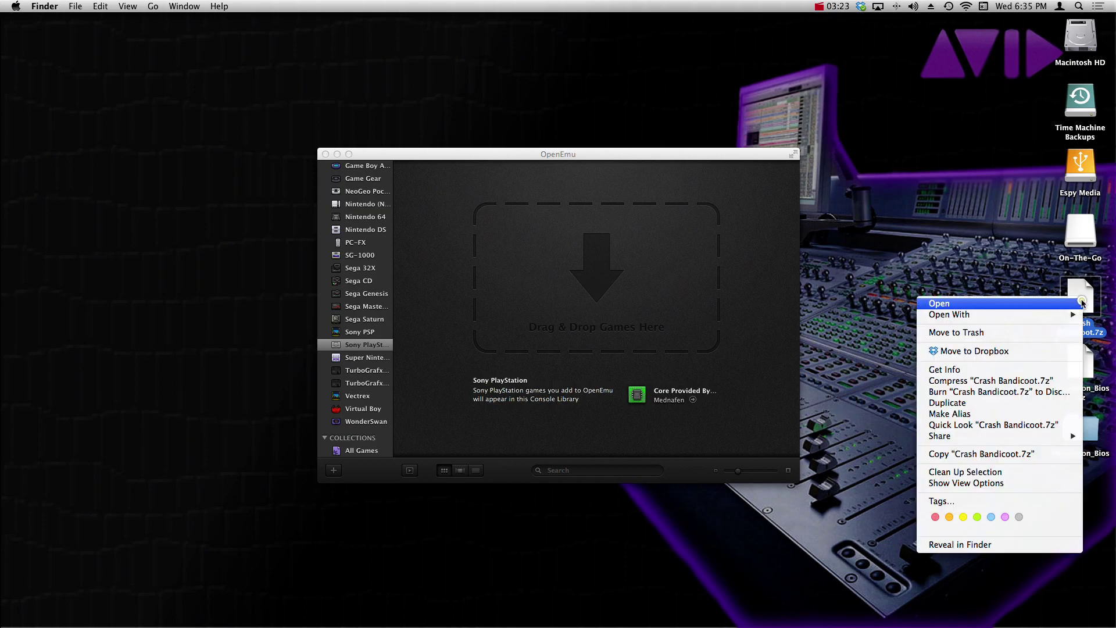
mouse_move(962, 319)
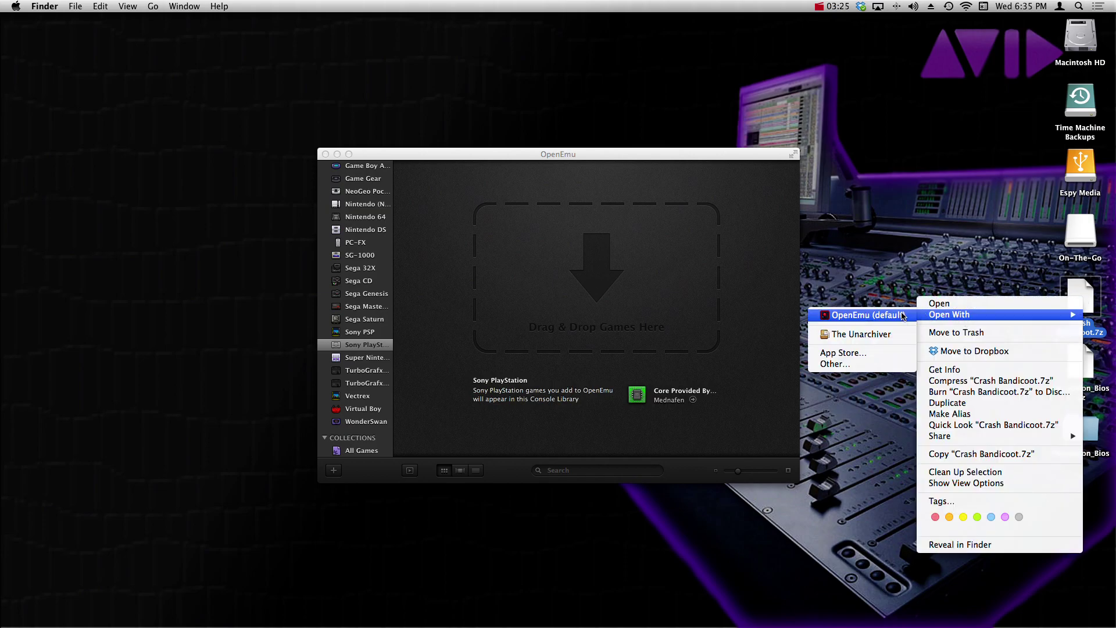
left_click(886, 336)
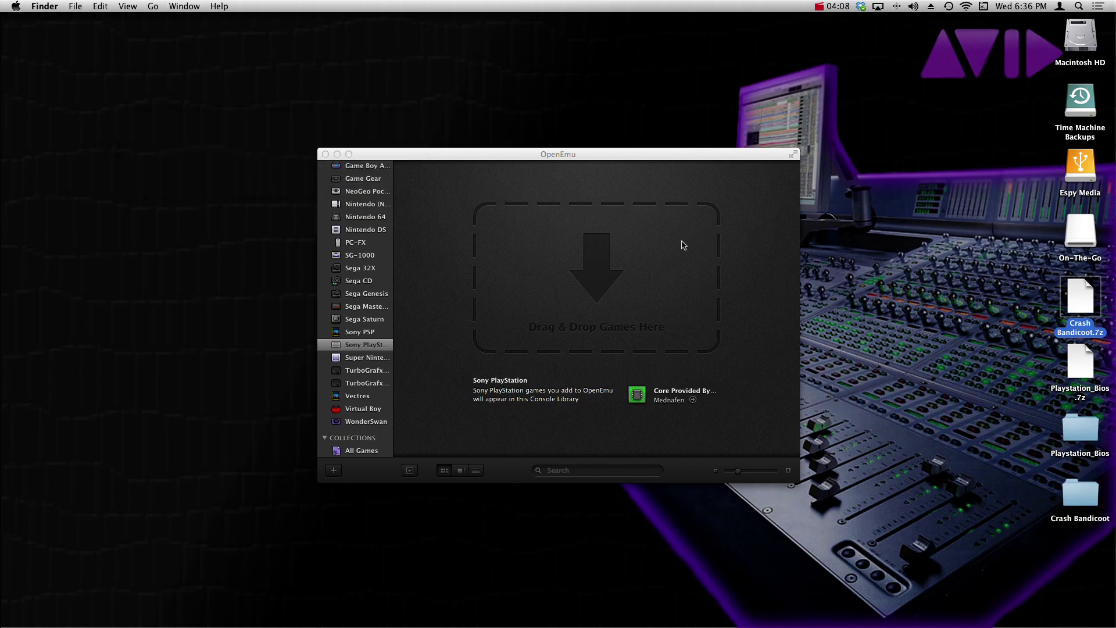
Add the extracted Crash Bandicoot folder from the desktop to OpenEmu's Sony PlayStation library
left_click(989, 450)
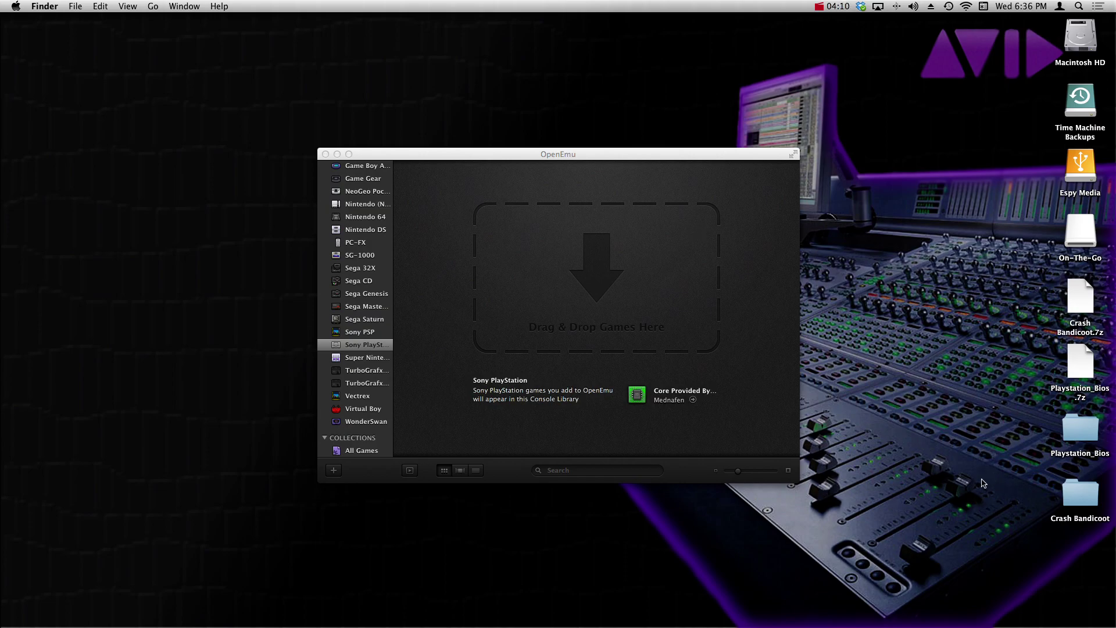
left_click(1082, 494)
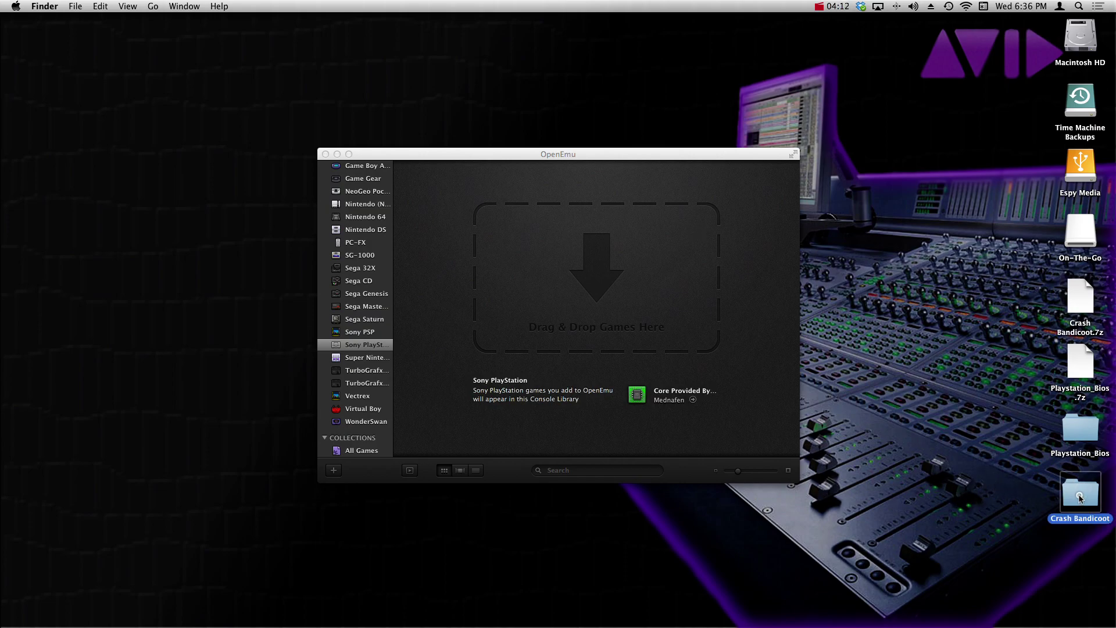
left_click_drag(1081, 498, 621, 275)
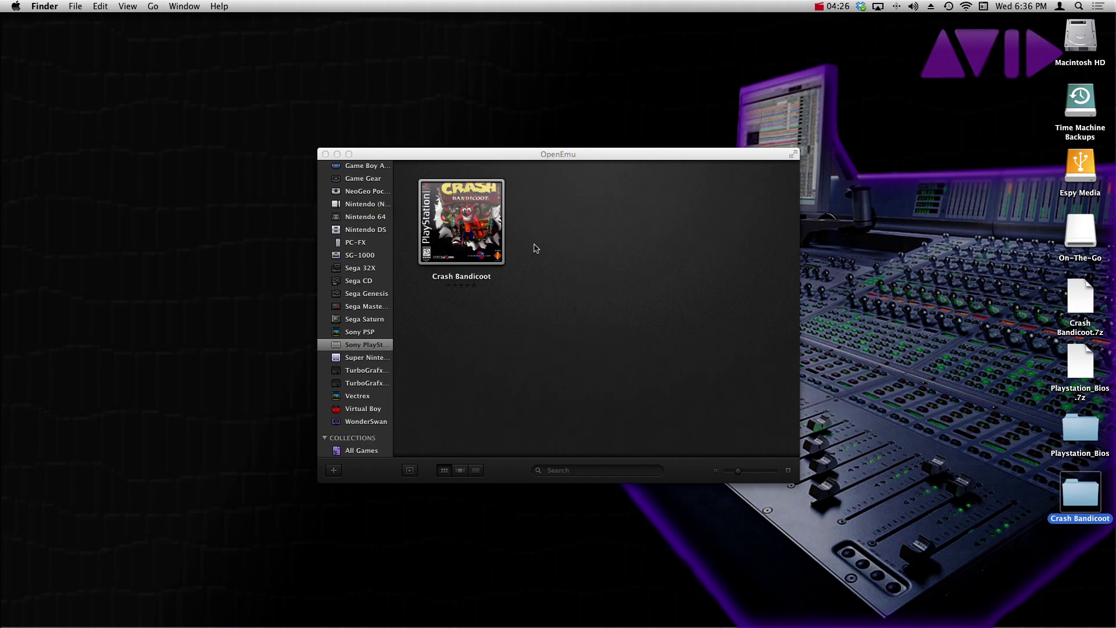
Launch Crash Bandicoot from the OpenEmu library and move the game's menu selection to Load Game and back to Start
left_click(524, 238)
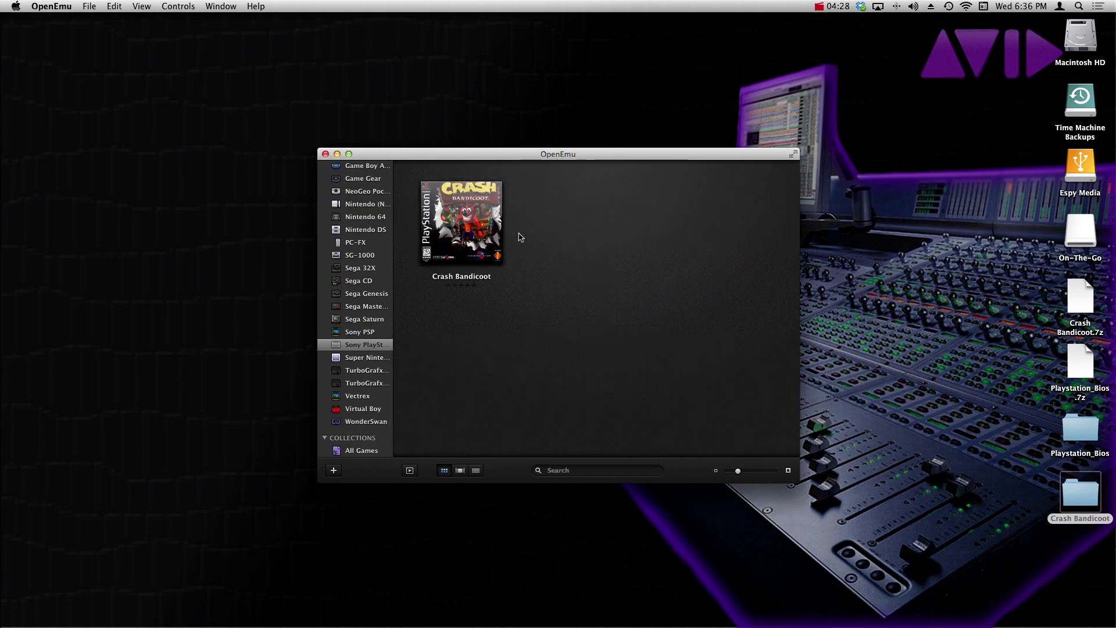
left_click(480, 239)
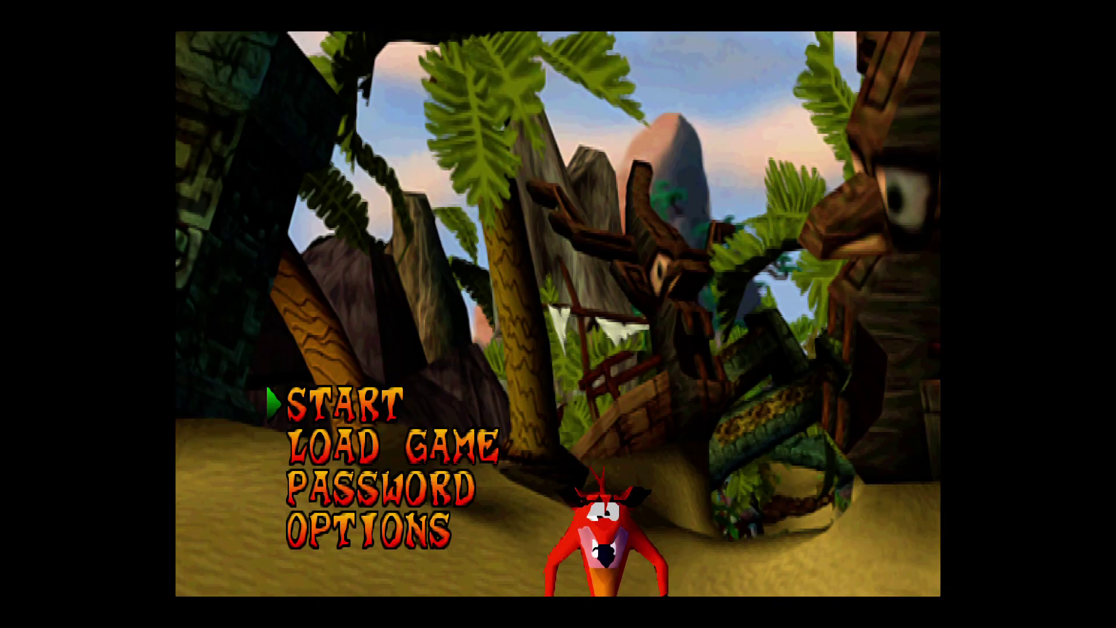
key("Down")
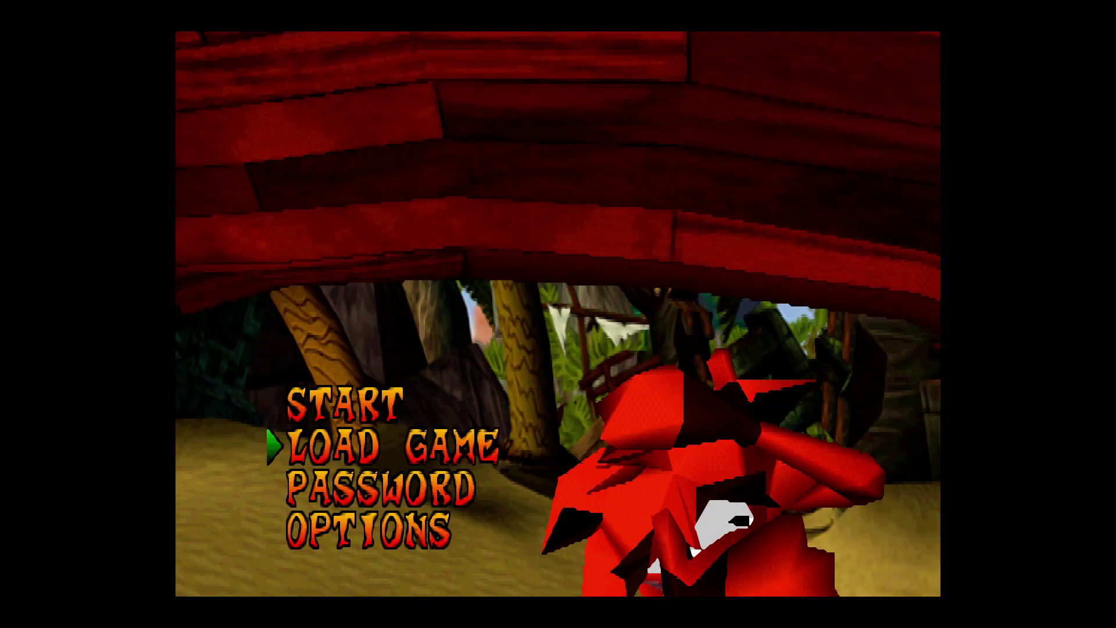
key("Up")
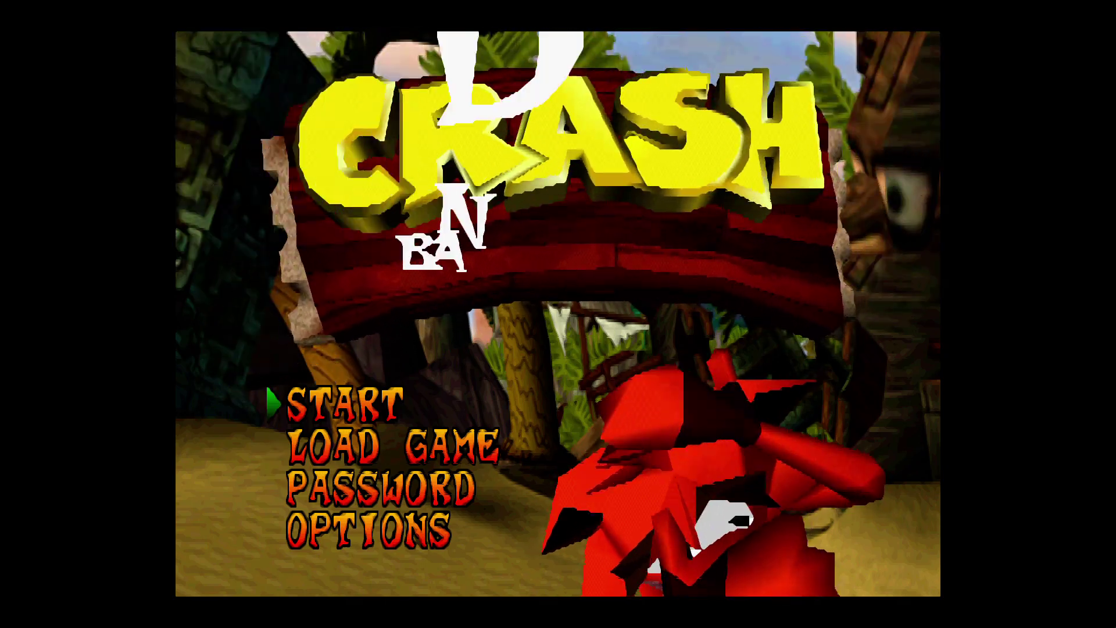